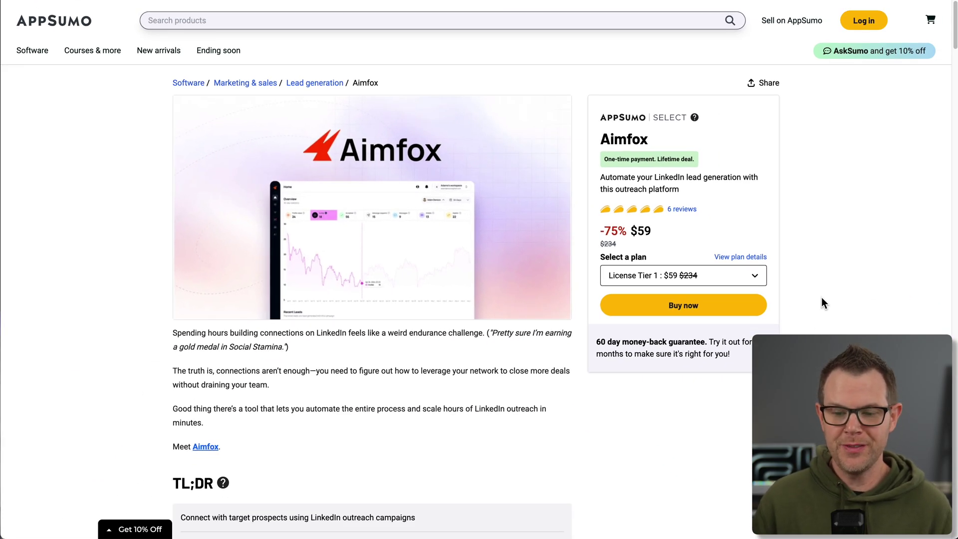
# List the Aimfox license tiers, scroll through Plans & features, and show License Tiers 4 to 7.
pyautogui.click(755, 283)
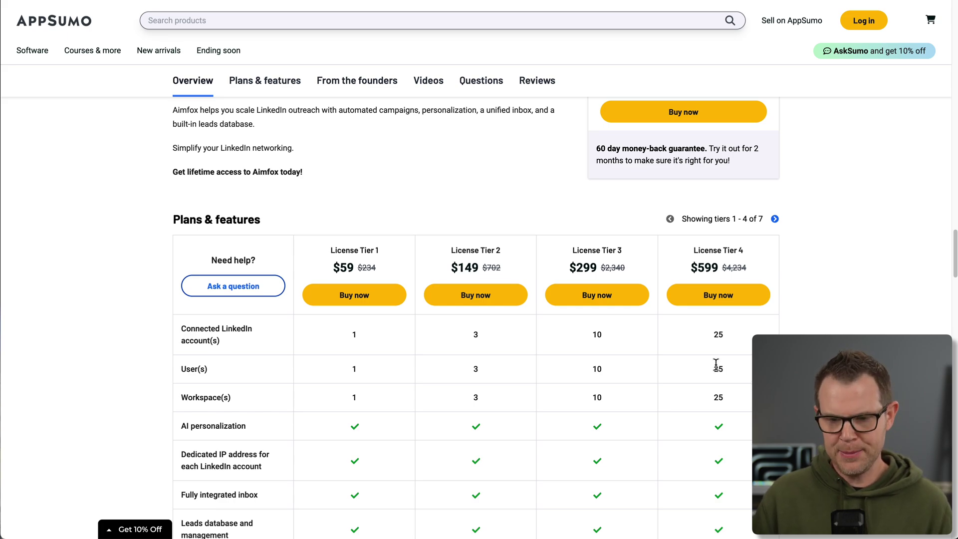
pyautogui.scroll(-1, 715, 364)
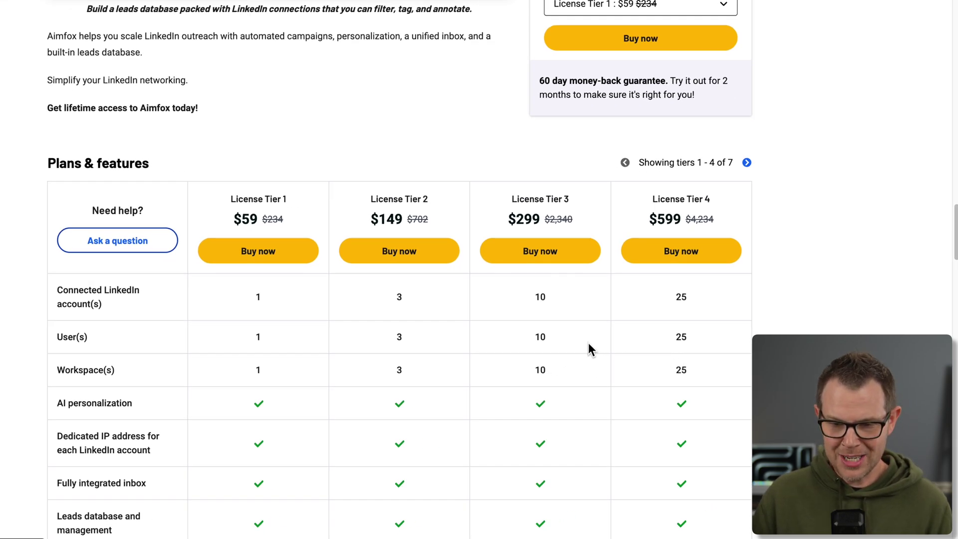
pyautogui.scroll(-4, 579, 342)
pyautogui.scroll(-6, 576, 349)
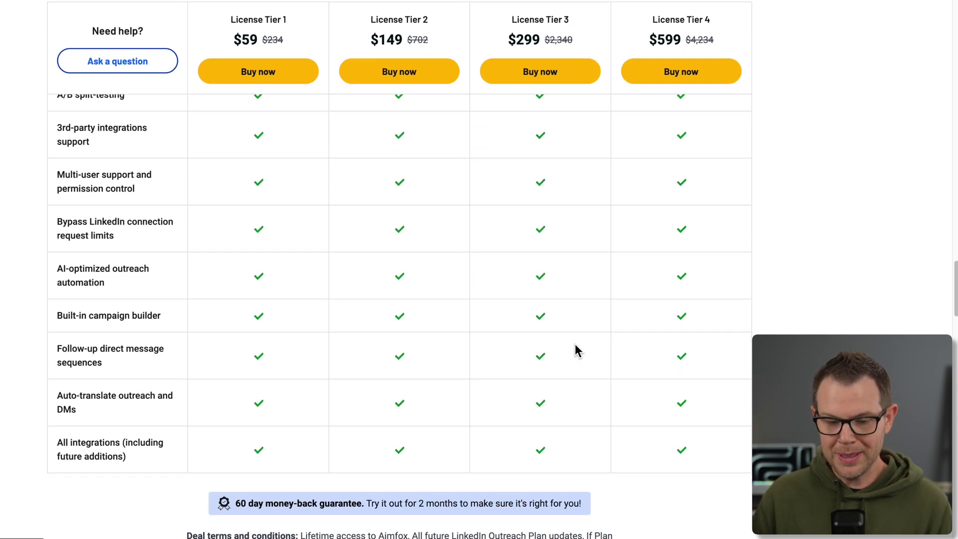
pyautogui.scroll(-3, 576, 349)
pyautogui.scroll(3, 576, 348)
pyautogui.scroll(8, 576, 348)
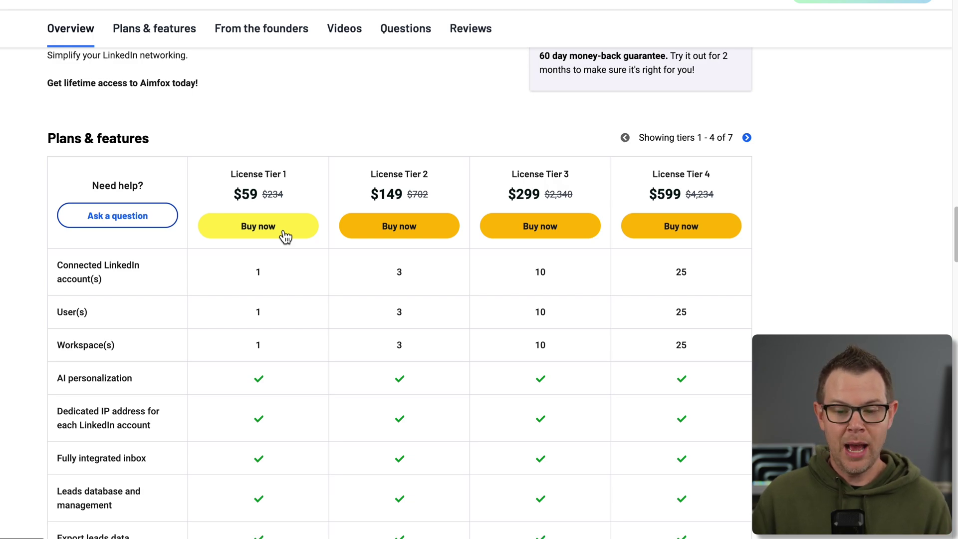
pyautogui.click(746, 138)
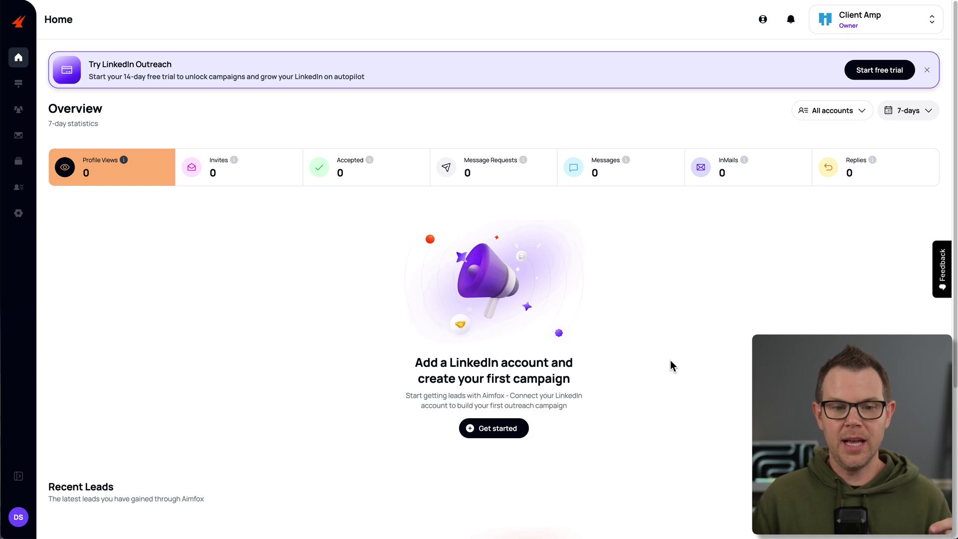
# Start a first campaign from the Home dashboard's Get started to reach the Connect a LinkedIn Account prompt.
pyautogui.click(495, 429)
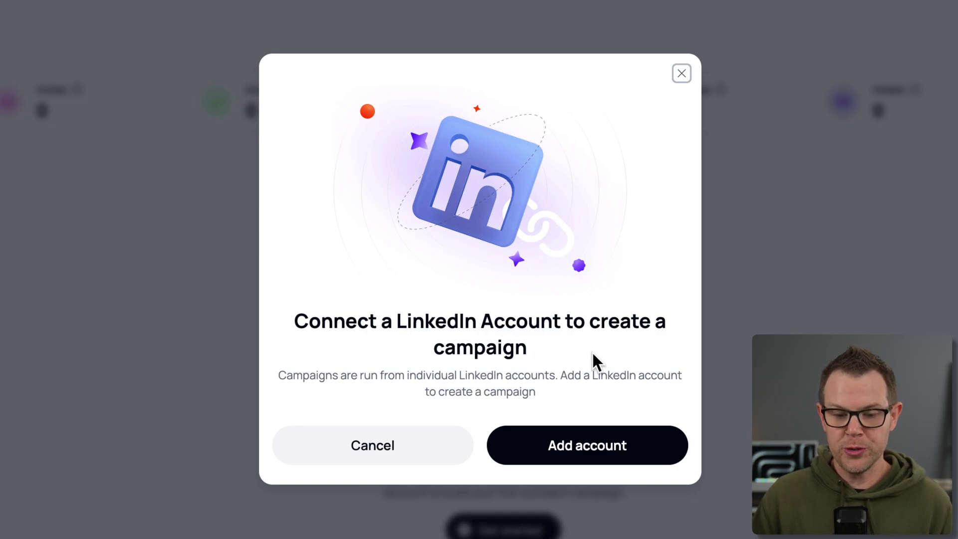
# Open the Add account form and list the Proxy (login location) options.
pyautogui.click(601, 447)
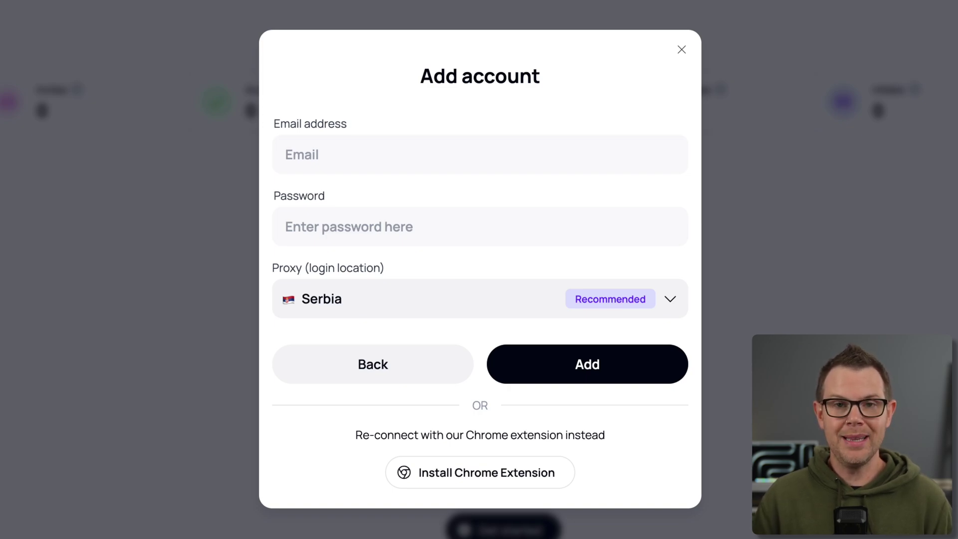
pyautogui.click(670, 299)
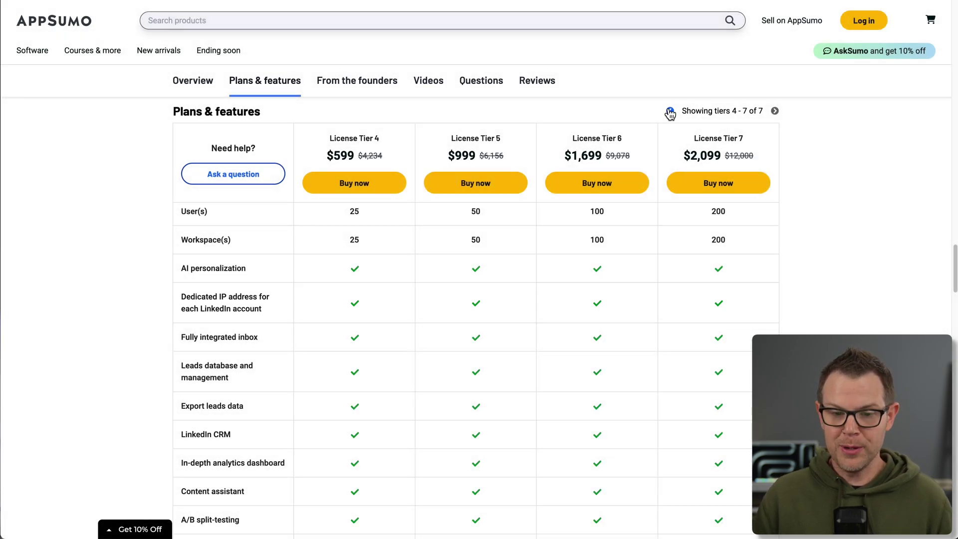
# Page the AppSumo plans table back to License Tiers 1 to 4.
pyautogui.click(670, 111)
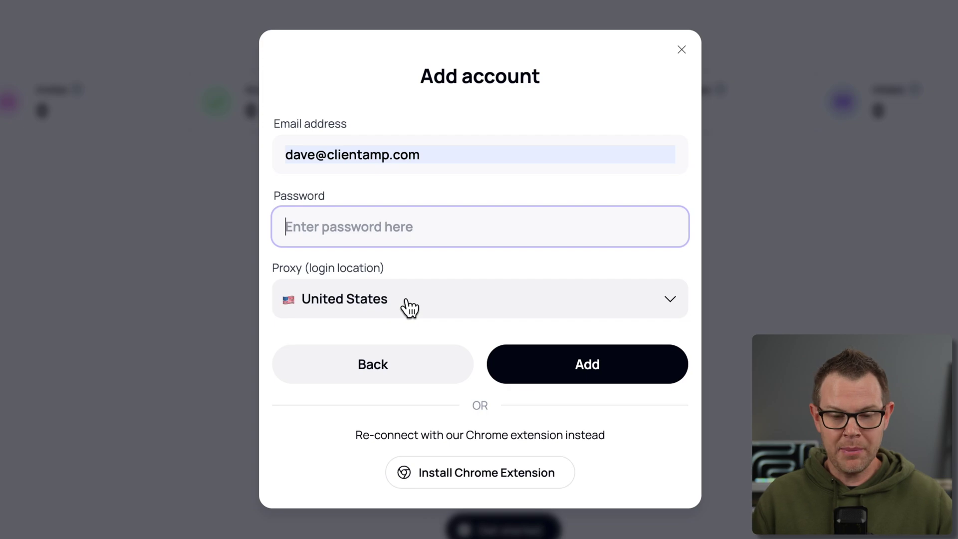
# Add the Aimfox - Linkedin Session Manager extension to Chrome and pin it to the toolbar.
pyautogui.click(463, 476)
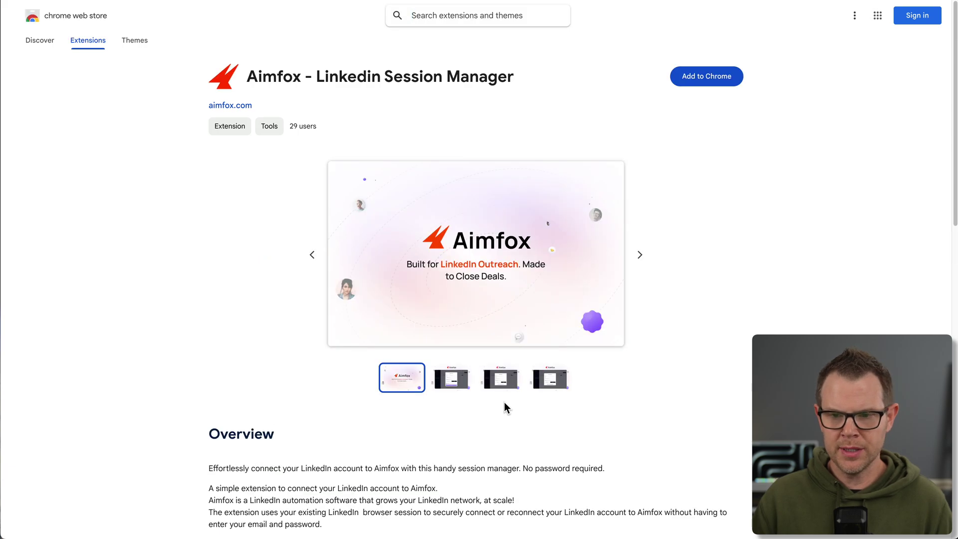
pyautogui.click(708, 88)
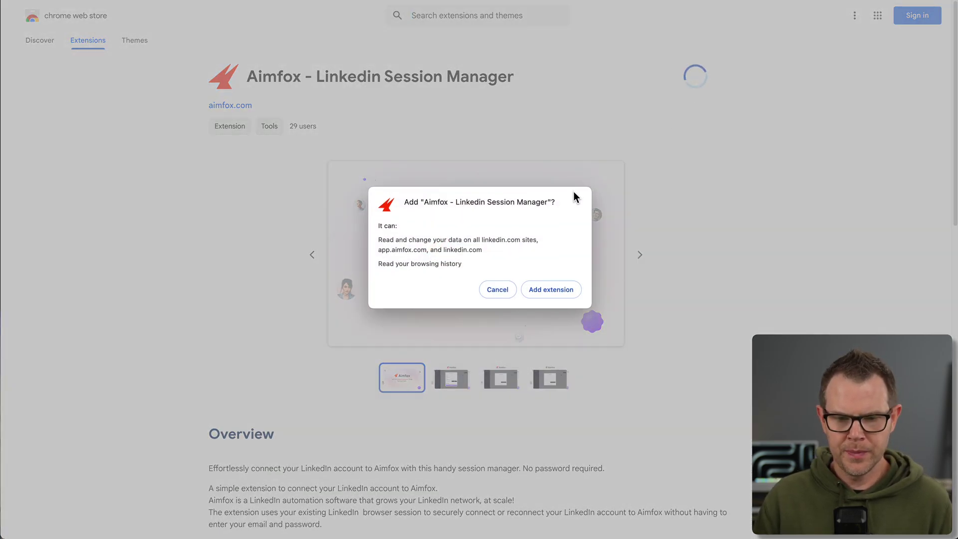
pyautogui.click(549, 288)
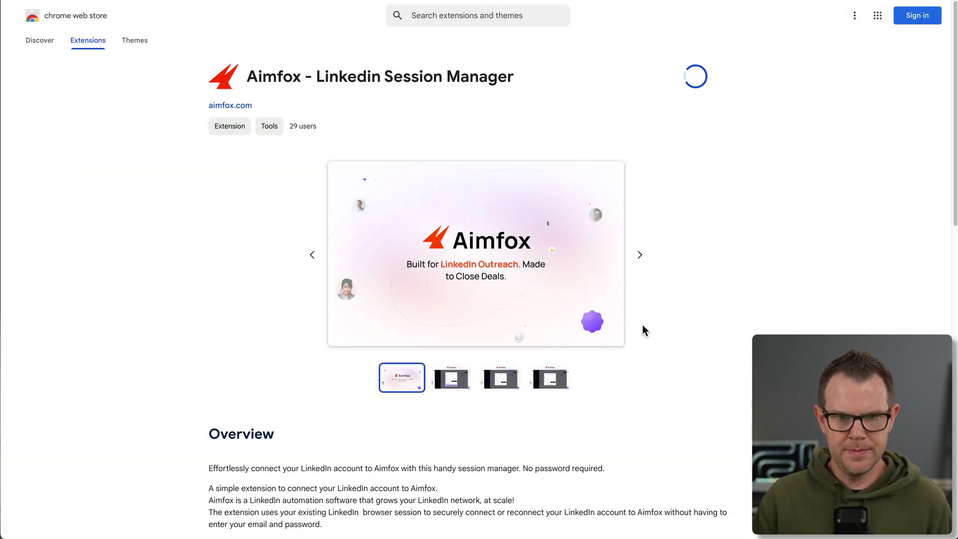
pyautogui.click(903, 10)
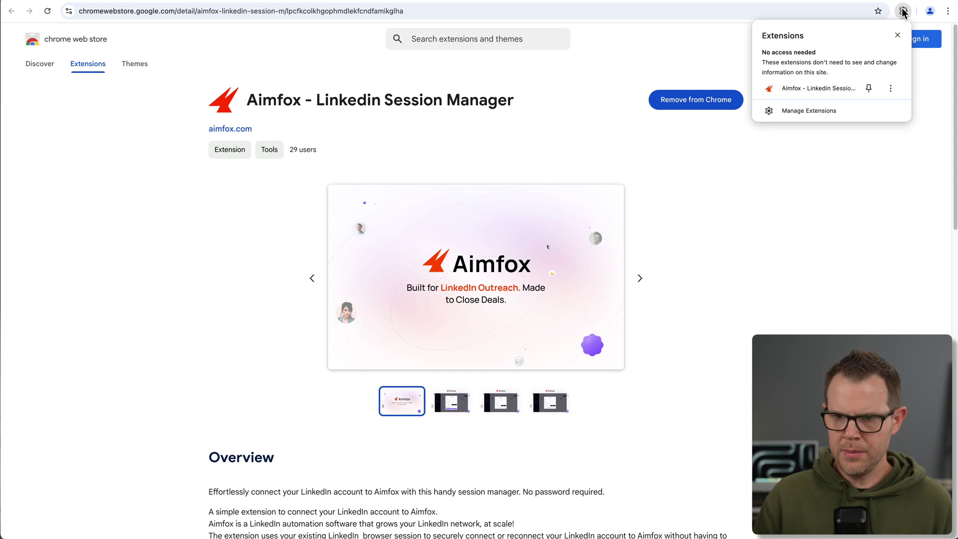
pyautogui.click(868, 89)
pyautogui.click(838, 198)
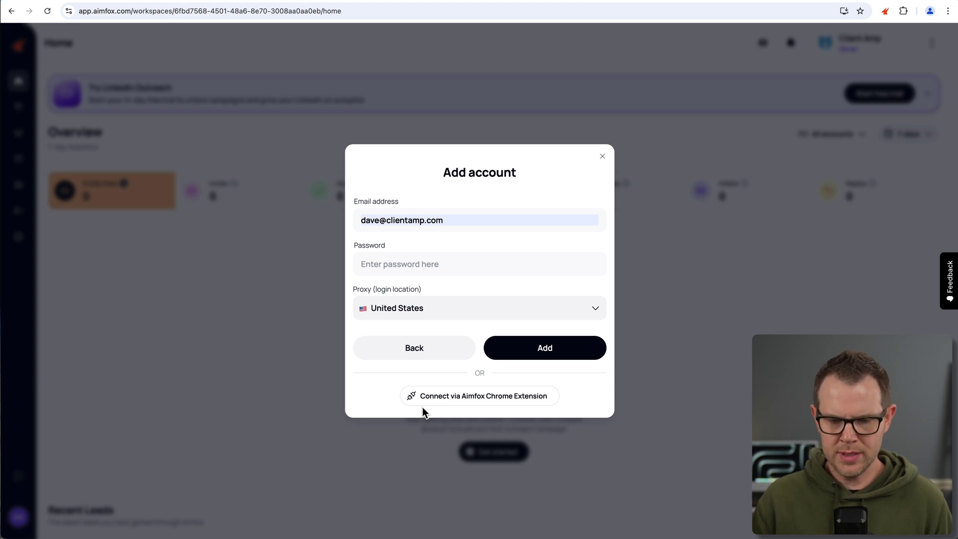
# Try connecting via the Aimfox Chrome Extension, then use its toolbar popup's Login to LinkedIn.
pyautogui.click(442, 399)
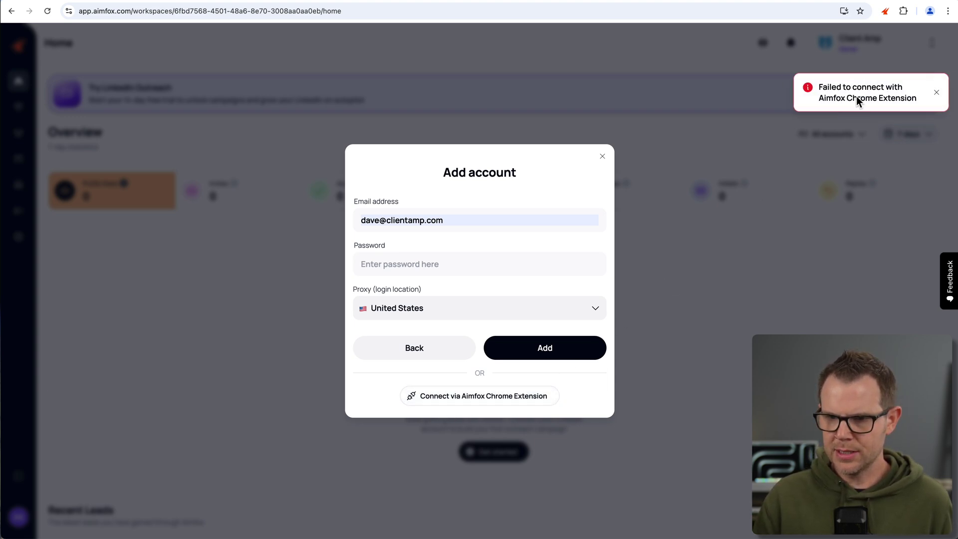
pyautogui.click(885, 11)
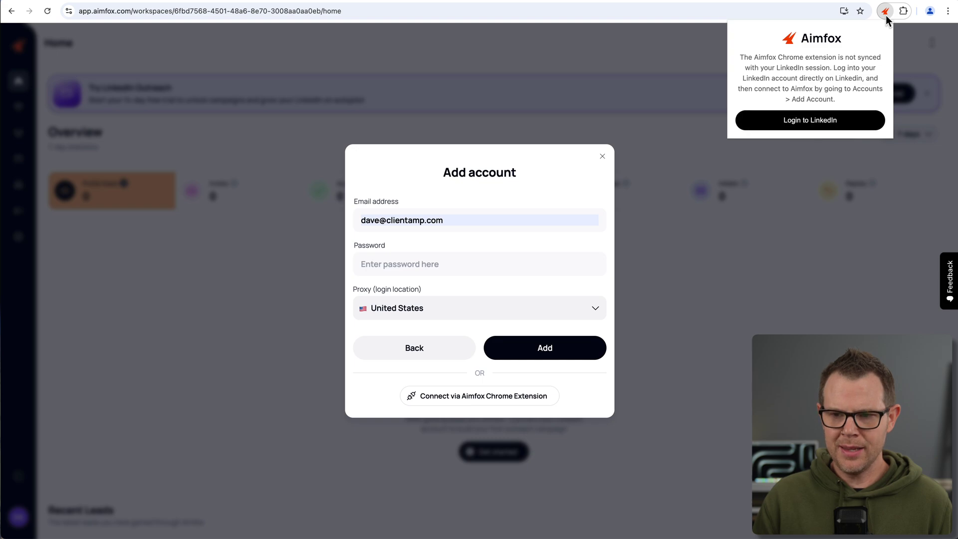
pyautogui.click(803, 122)
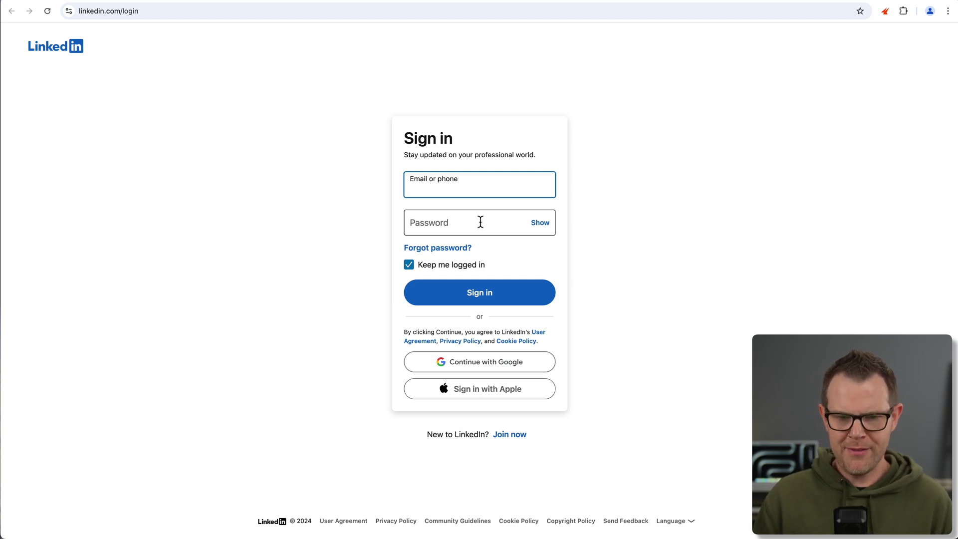
# Sign in to LinkedIn with the account e-mail and password, then submit the SMS verification code.
pyautogui.press('super+v')
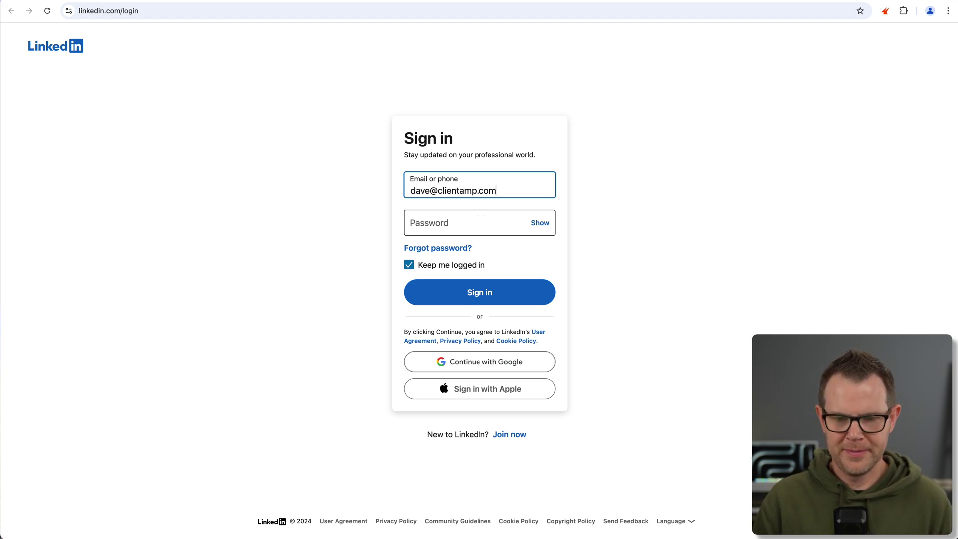
pyautogui.press('Tab')
pyautogui.press('super+v')
pyautogui.click(510, 301)
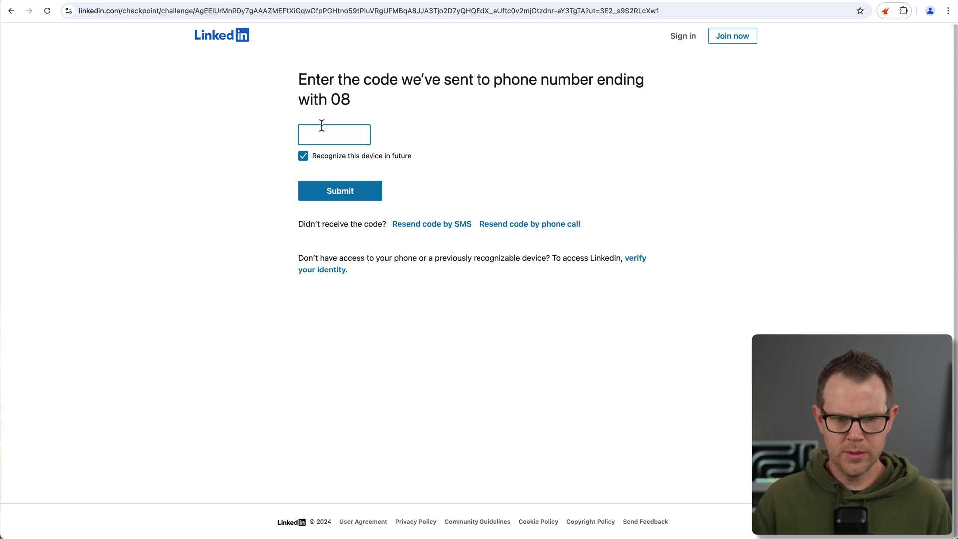
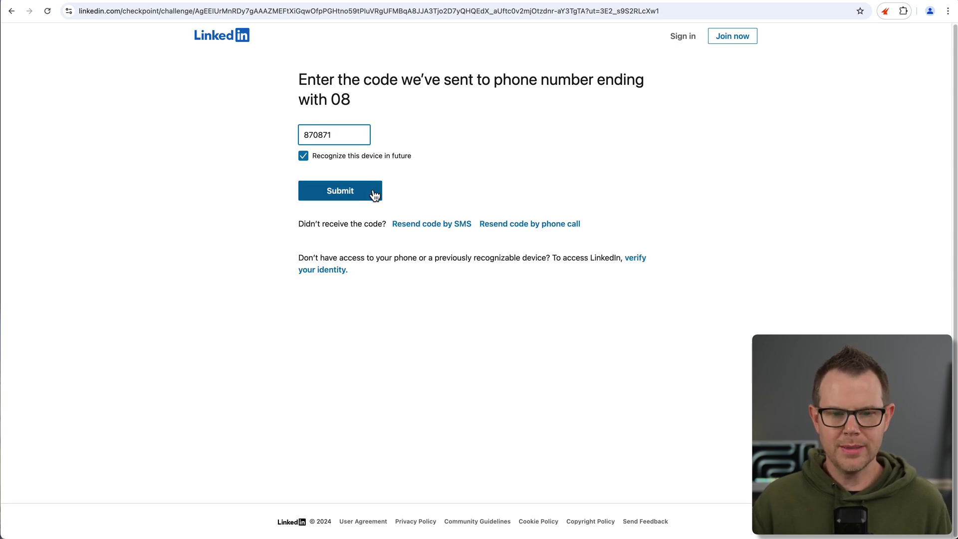
pyautogui.click(373, 195)
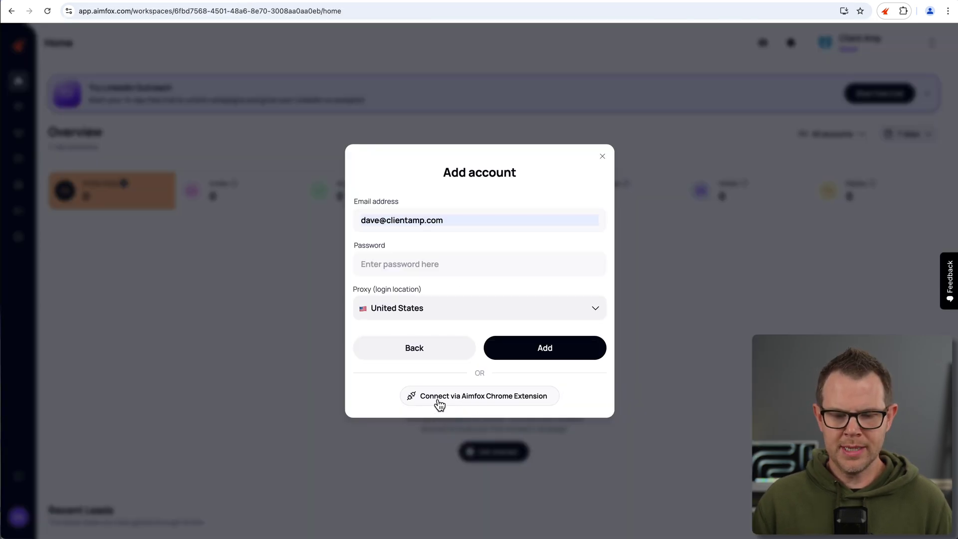
# Link the signed-in LinkedIn profile through the Chrome extension and add it as an Aimfox account.
pyautogui.click(496, 399)
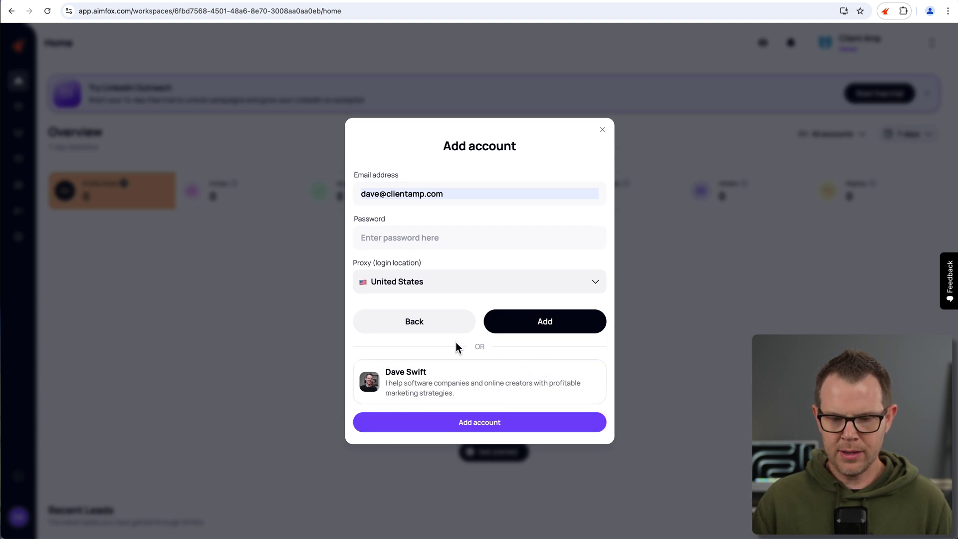
pyautogui.click(489, 424)
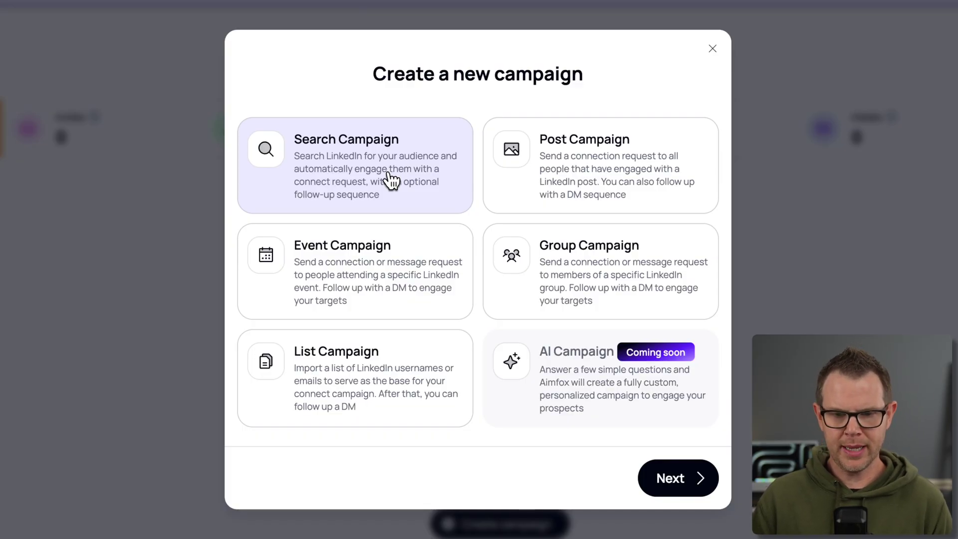
# Name the Search campaign 'SaaS Owners' and keep the same LinkedIn account selected.
pyautogui.click(698, 485)
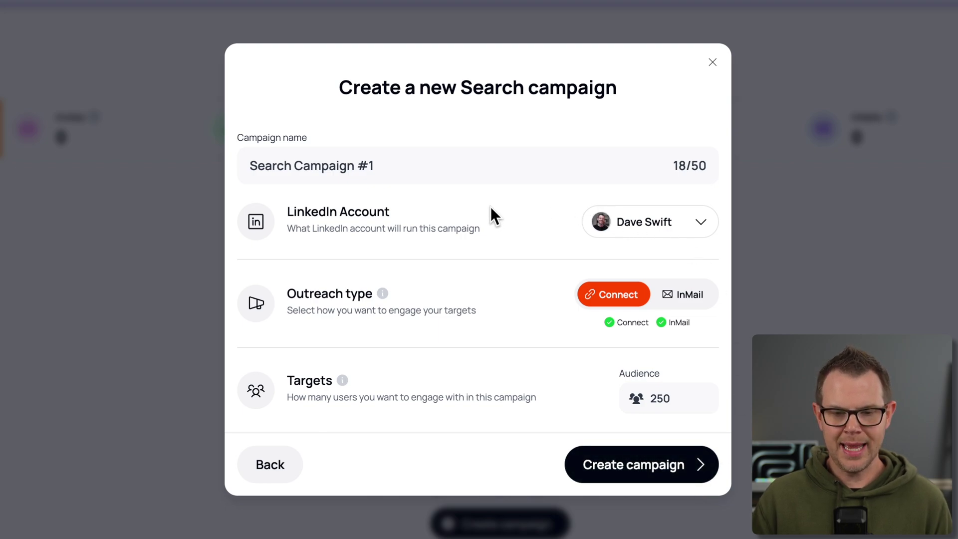
pyautogui.moveTo(424, 167); pyautogui.dragTo(193, 153)
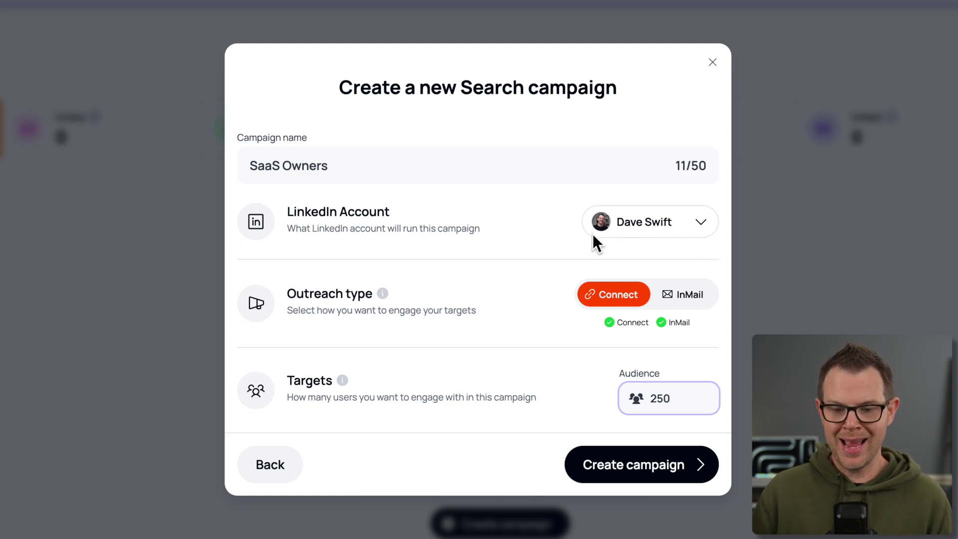
pyautogui.click(668, 229)
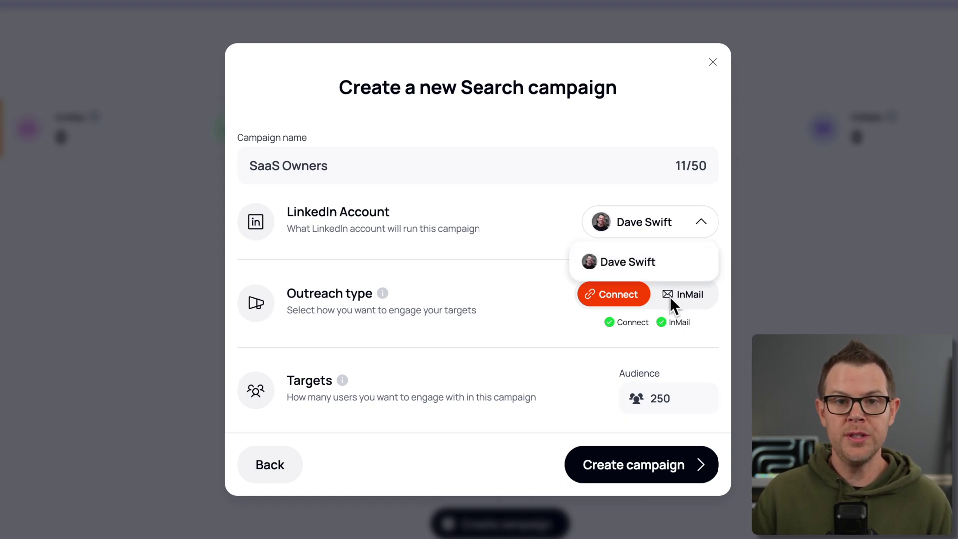
pyautogui.click(561, 341)
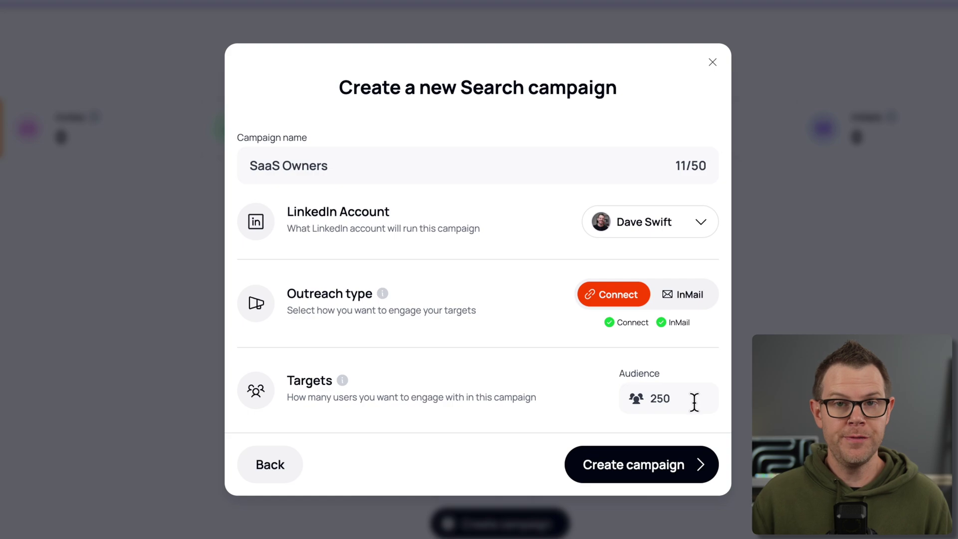
# Create the SaaS Owners campaign as a draft at its Targeting Setup step.
pyautogui.click(652, 466)
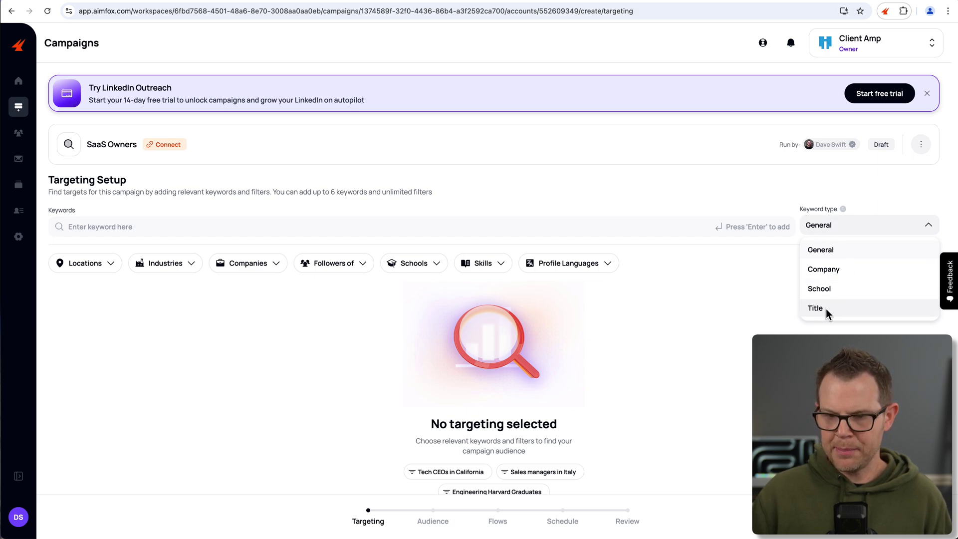
# Add 'Founder and CEO' as a Title keyword, matching about 655.83k profiles.
pyautogui.click(830, 313)
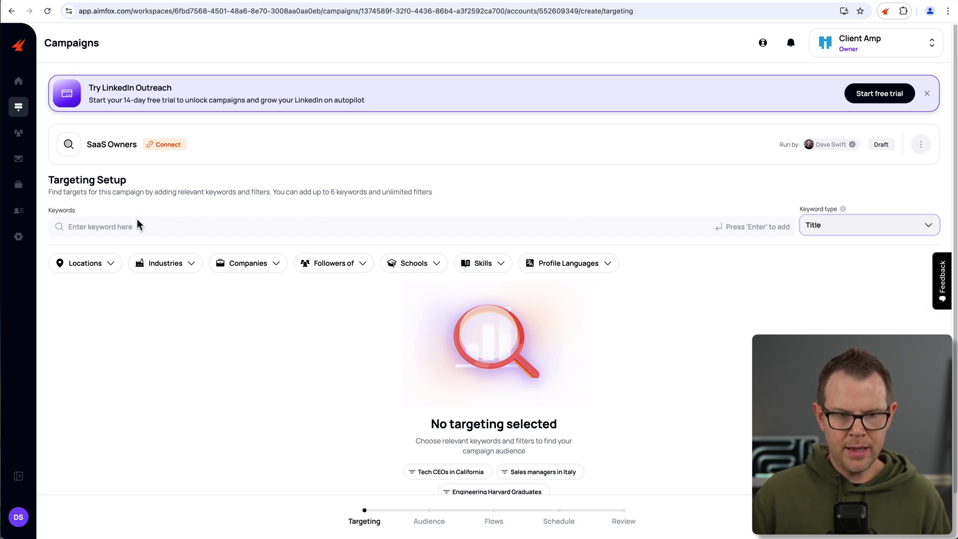
pyautogui.click(198, 226)
pyautogui.write('Founder and CEO')
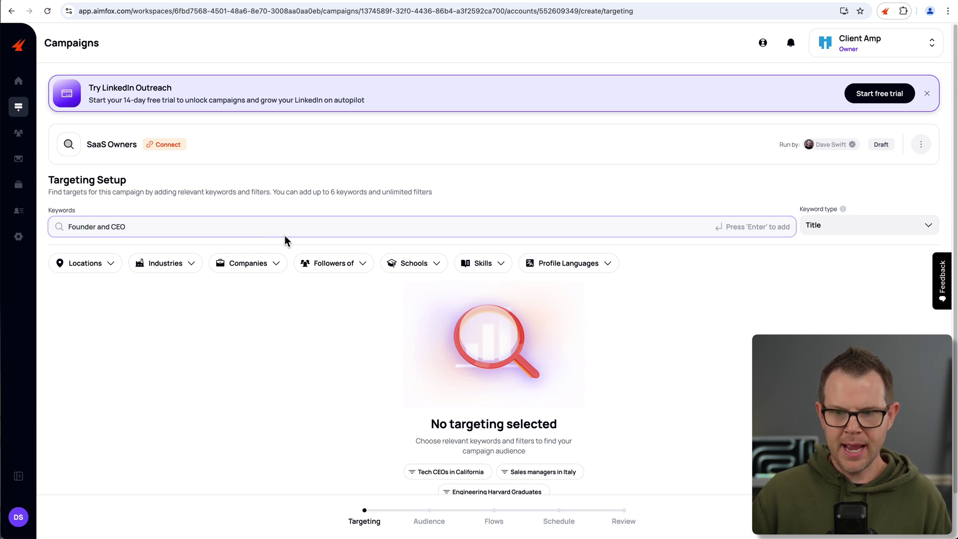
pyautogui.press('Return')
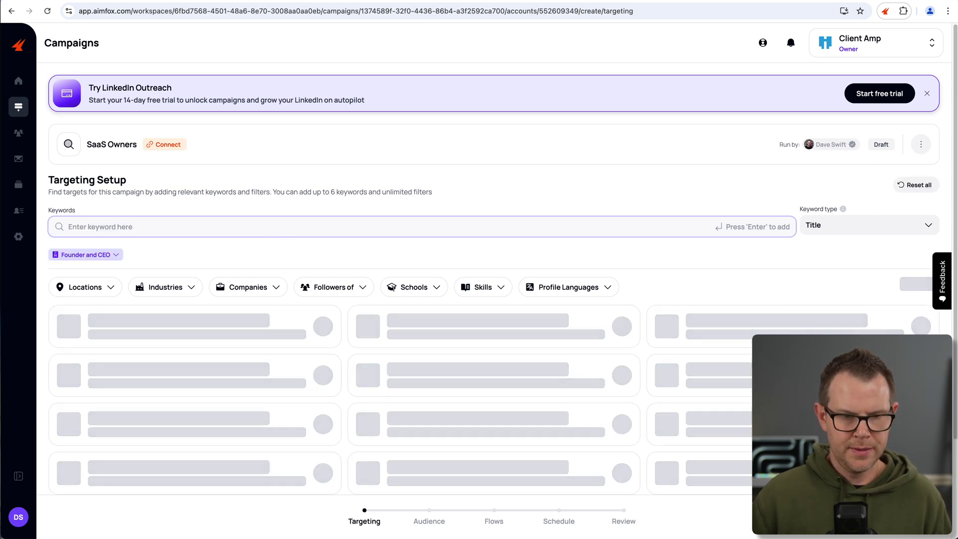
pyautogui.scroll(-2, 530, 292)
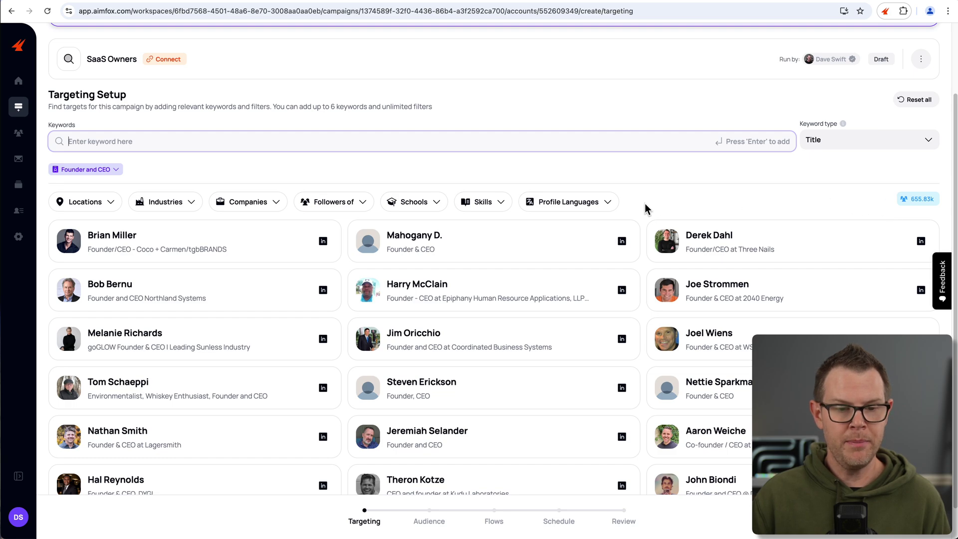
# Tick United States in the Locations filter.
pyautogui.click(97, 205)
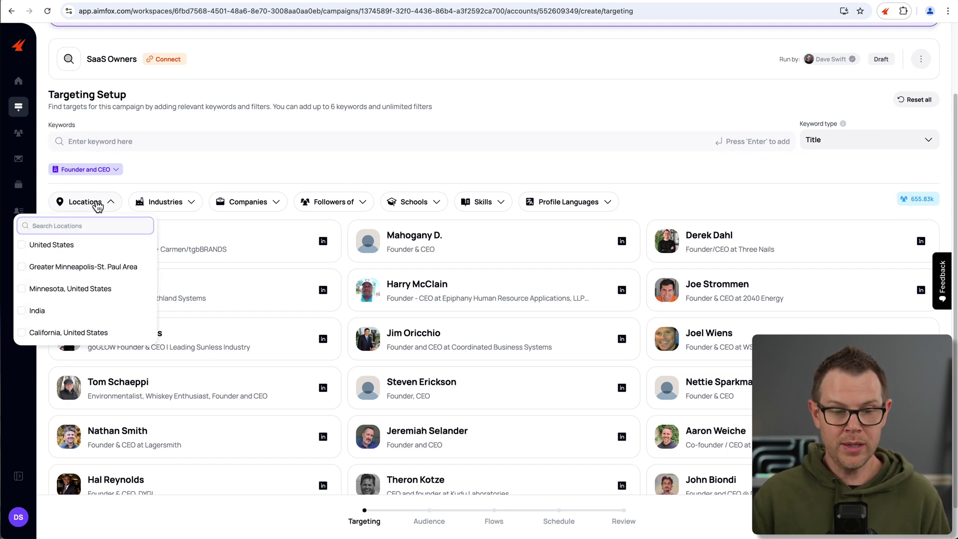
pyautogui.click(22, 245)
pyautogui.click(74, 226)
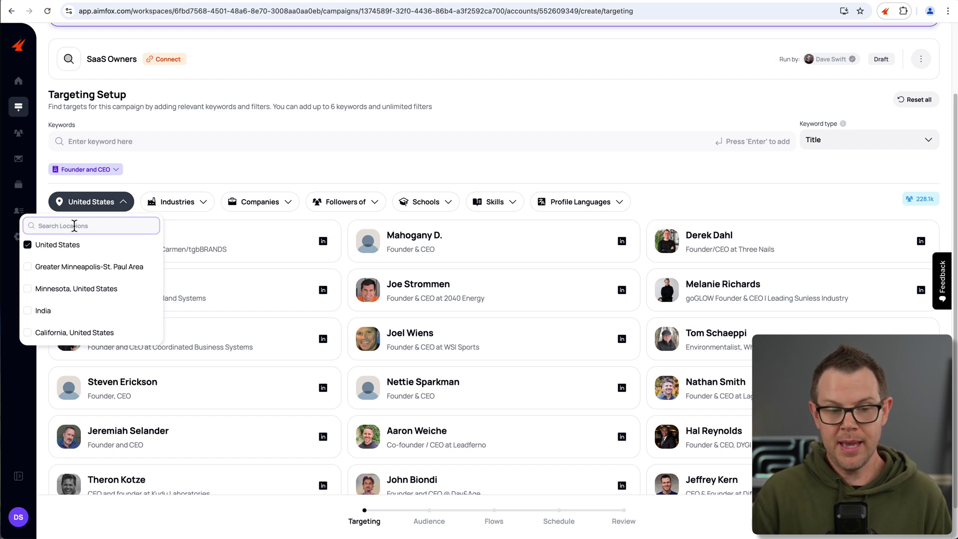
# Add England, United Kingdom as a location, then remove it so only United States remains.
pyautogui.write('Engla')
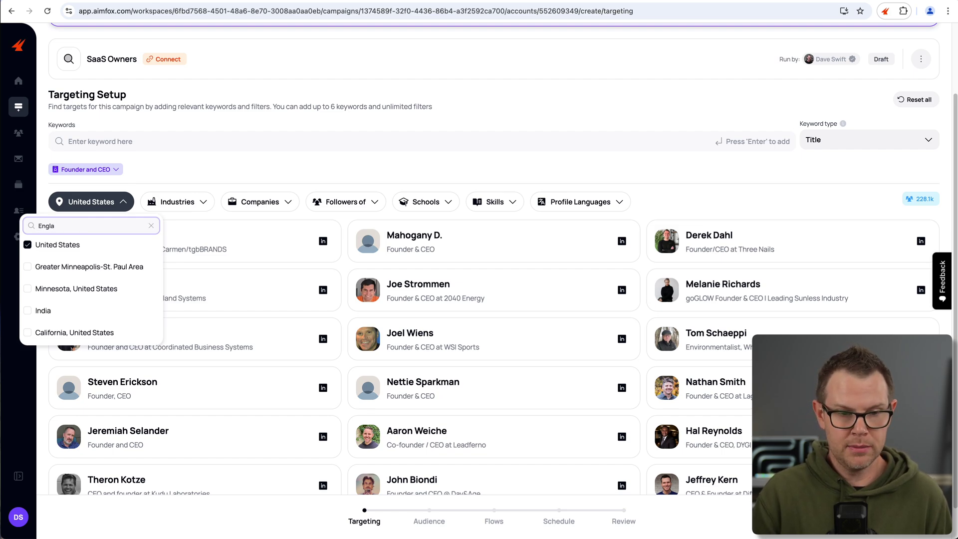
pyautogui.write('nd')
pyautogui.click(120, 267)
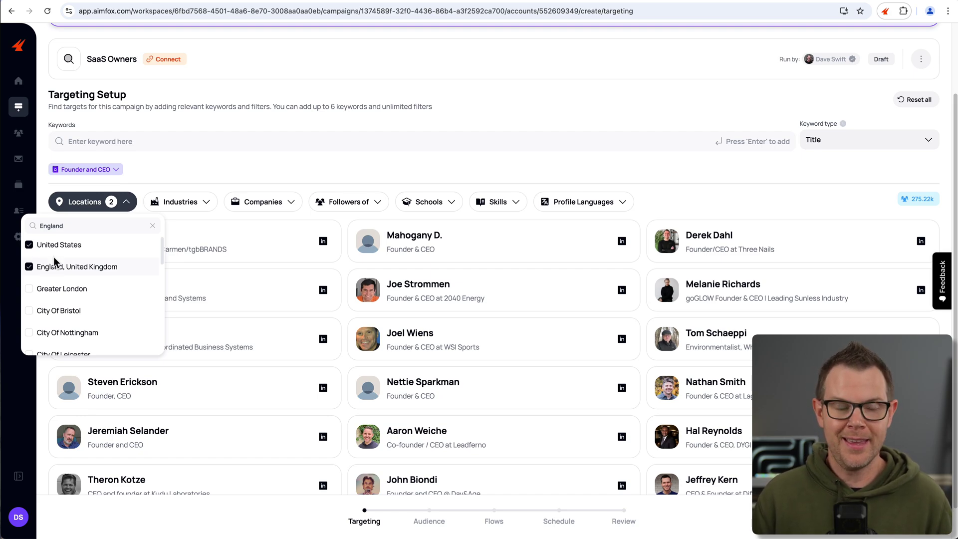
pyautogui.hotkey('ctrl', 'a')
pyautogui.press('BackSpace')
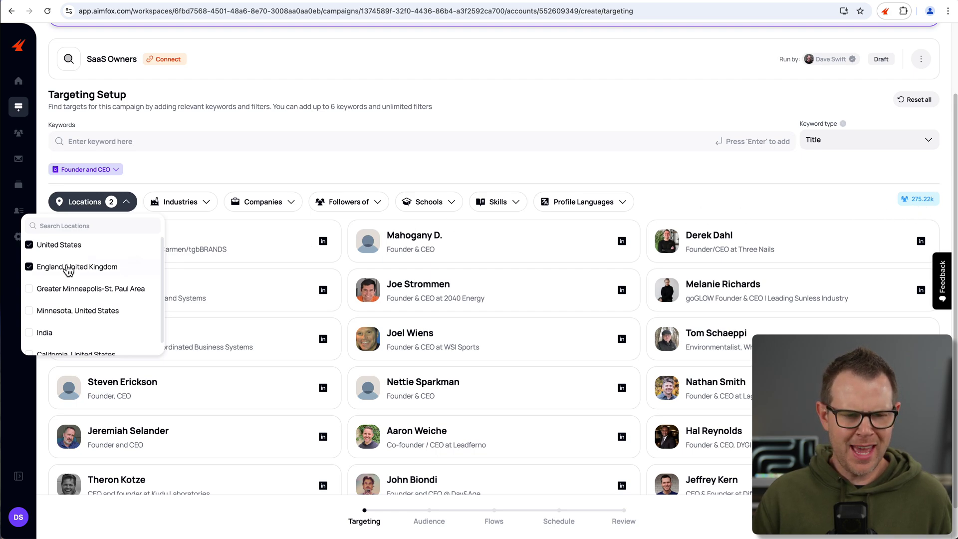
pyautogui.click(28, 268)
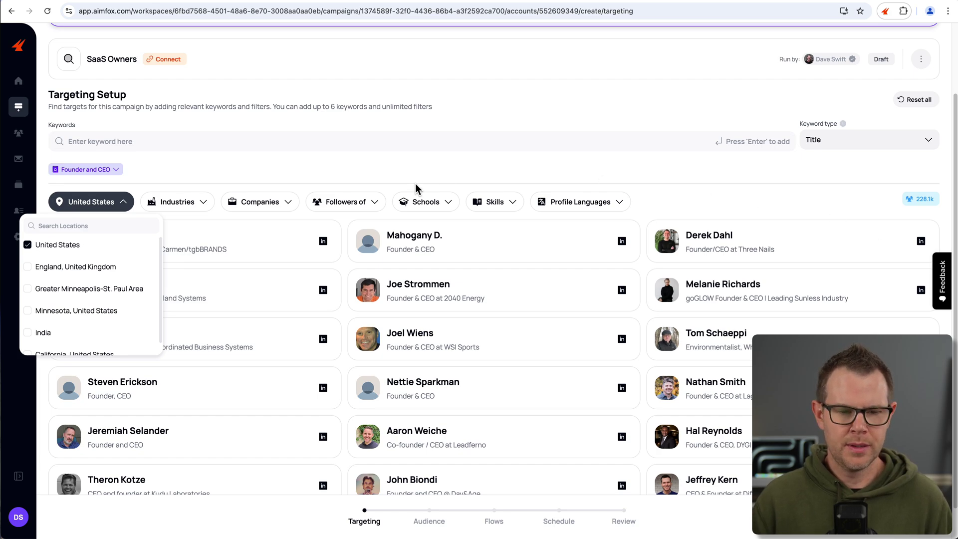
# Search 'software' and limit targets to the Software Development industry.
pyautogui.click(178, 201)
pyautogui.write('software')
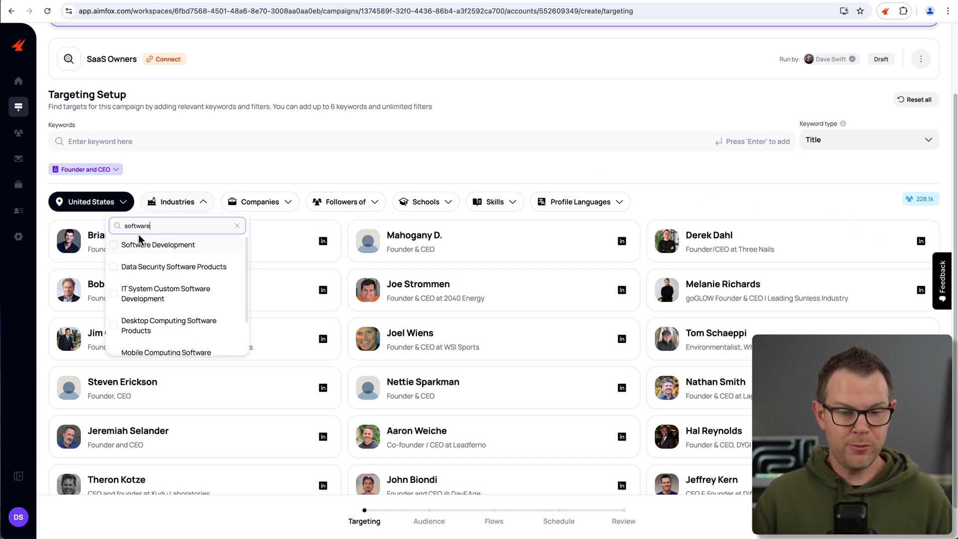
pyautogui.click(114, 245)
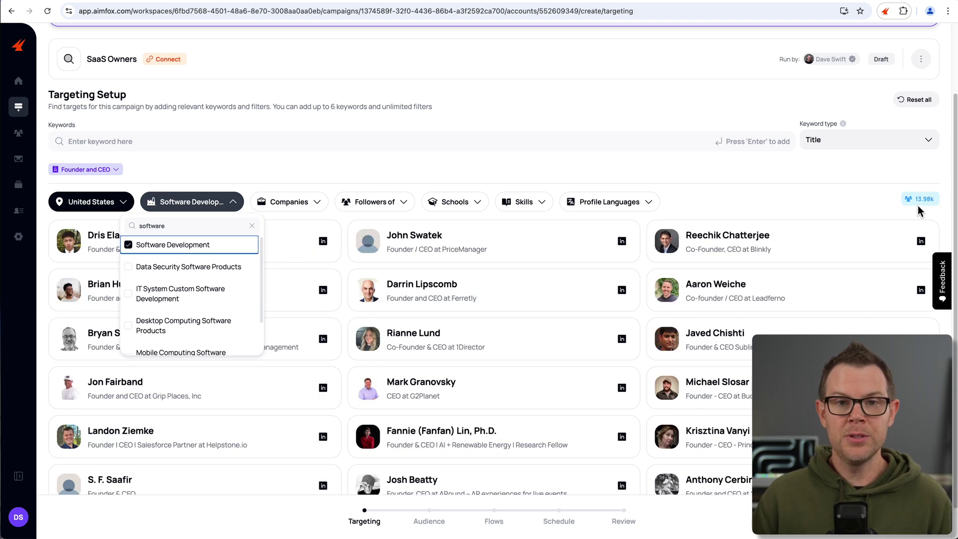
# Add a Companies 'Followers of' filter for a chosen account, leaving 77 matches.
pyautogui.click(289, 201)
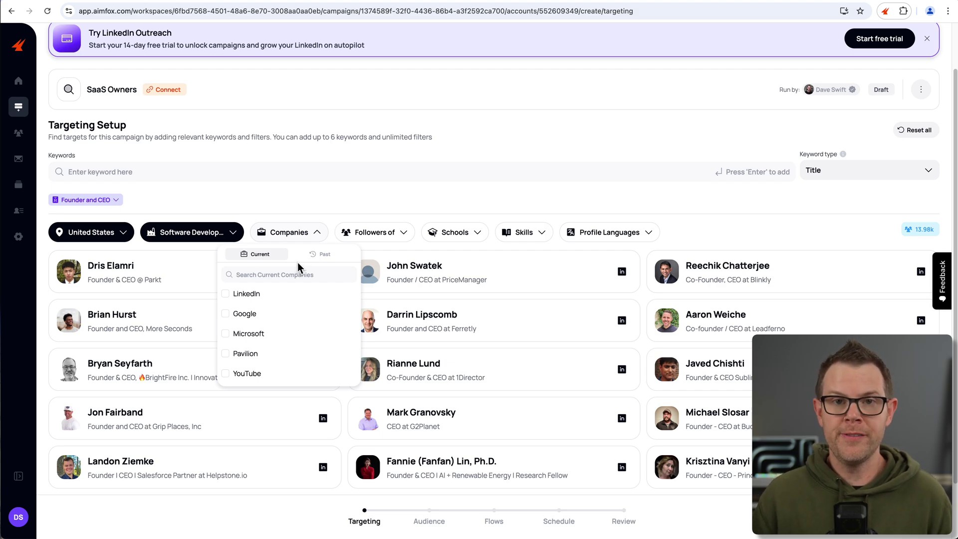
pyautogui.click(371, 233)
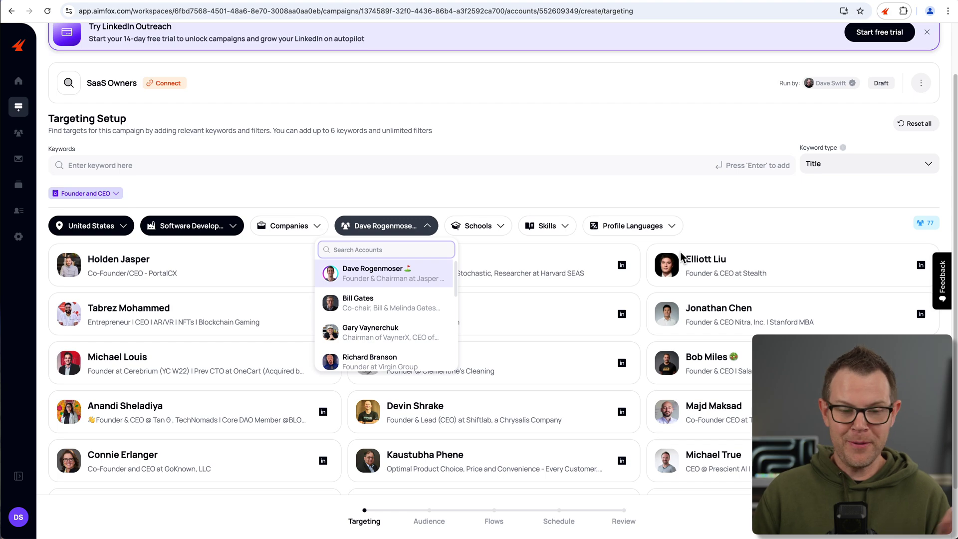
pyautogui.click(710, 241)
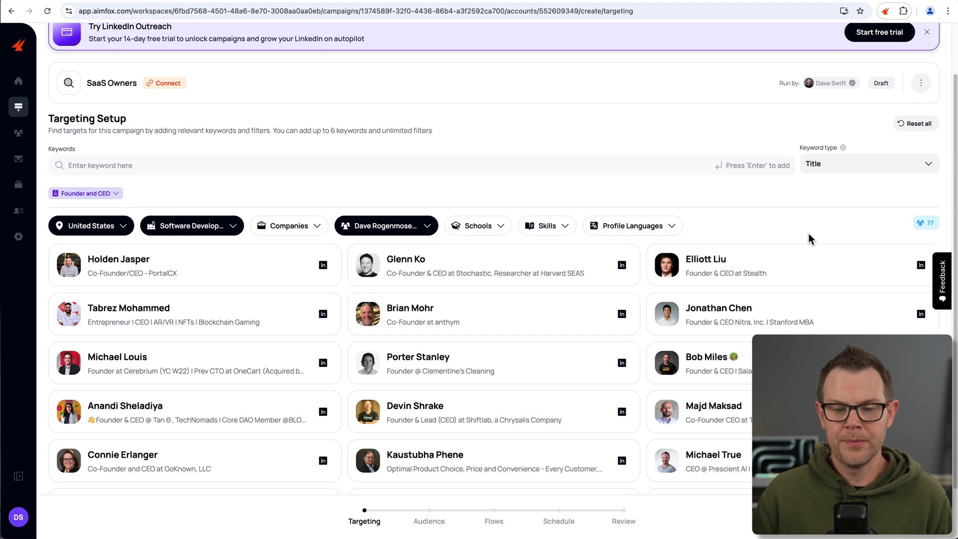
# Add an English profile-language filter and advance to the Audience step.
pyautogui.scroll(1, 811, 239)
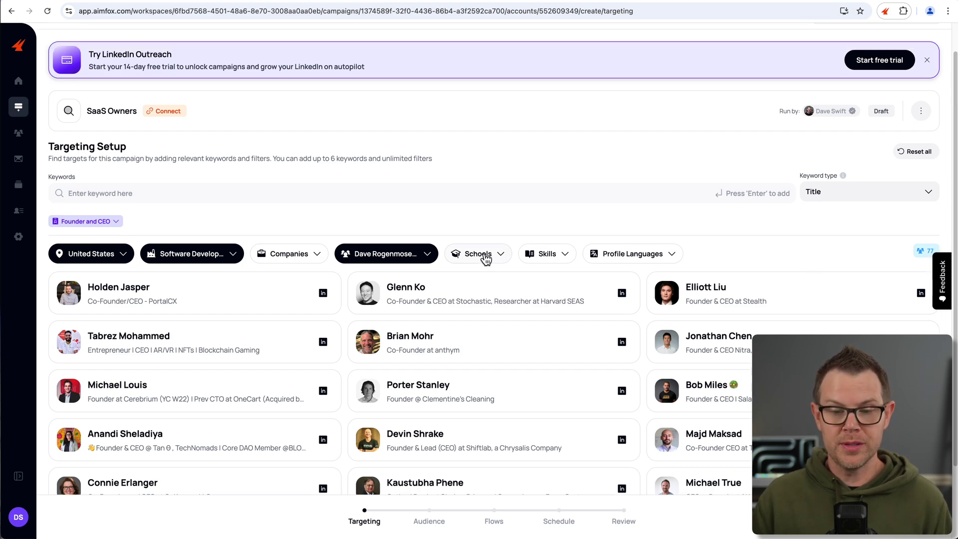
pyautogui.click(548, 256)
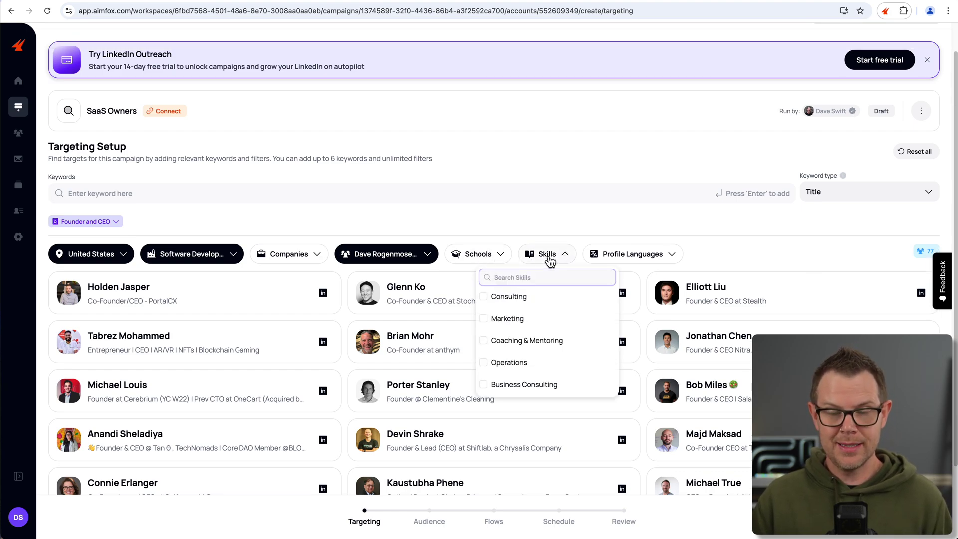
pyautogui.click(639, 259)
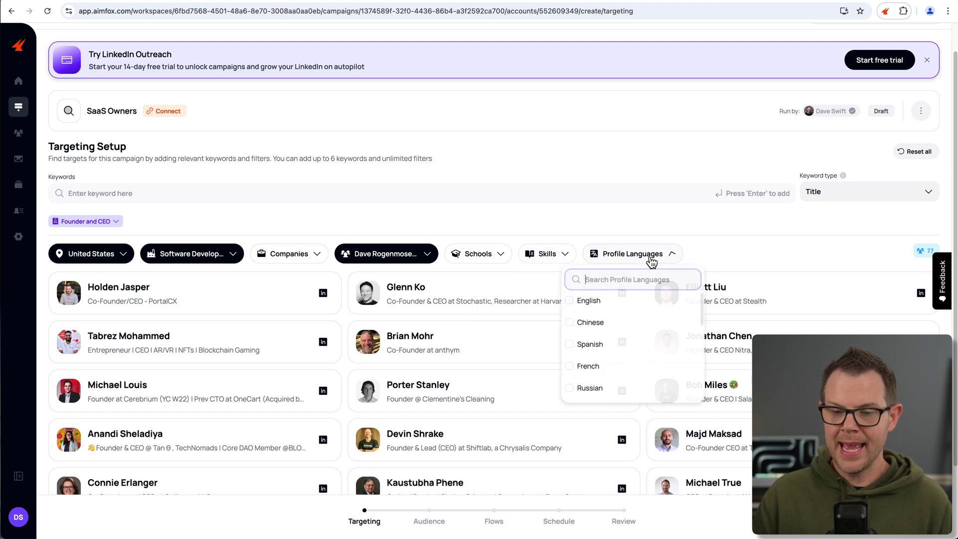
pyautogui.click(571, 305)
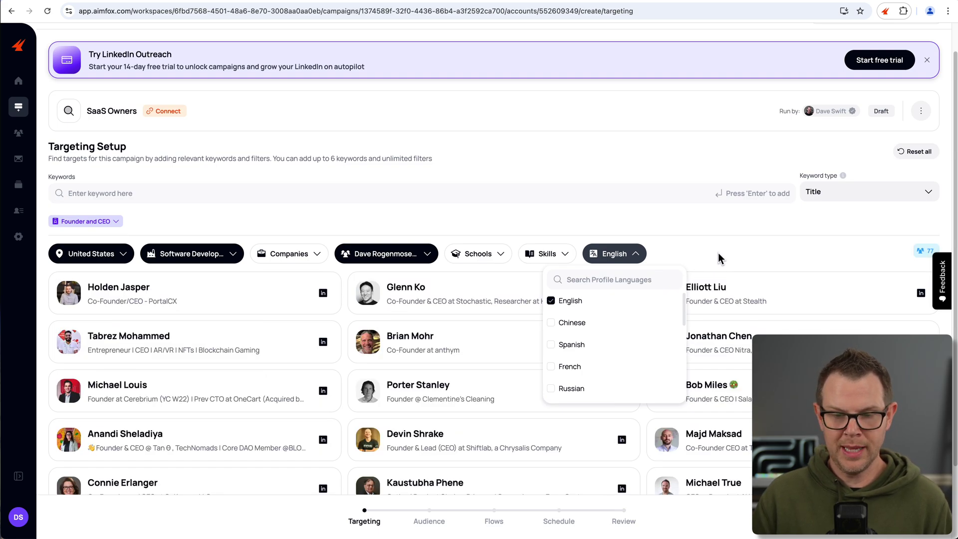
pyautogui.click(718, 253)
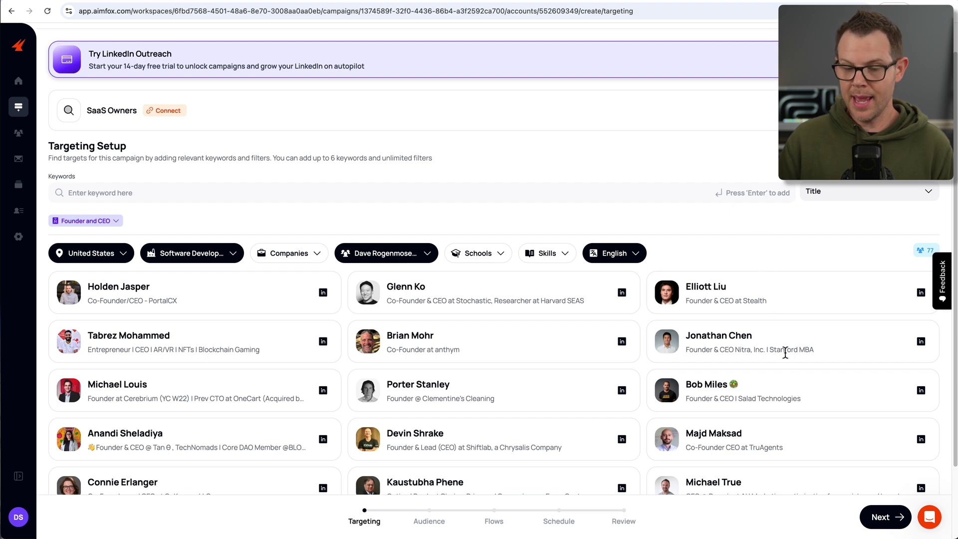
pyautogui.click(873, 516)
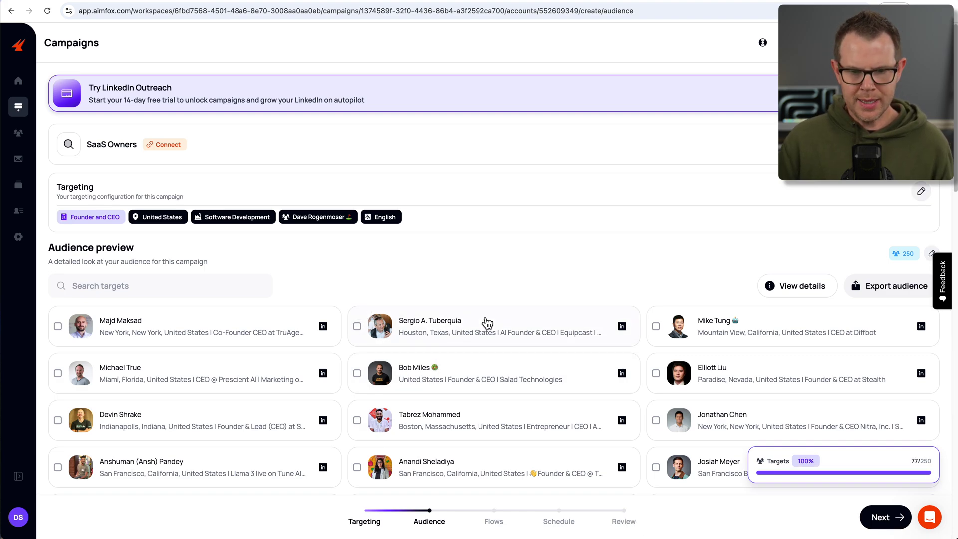
# Remove one marked prospect and export the audience as LinkedInProfiles.csv.
pyautogui.scroll(-4, 496, 353)
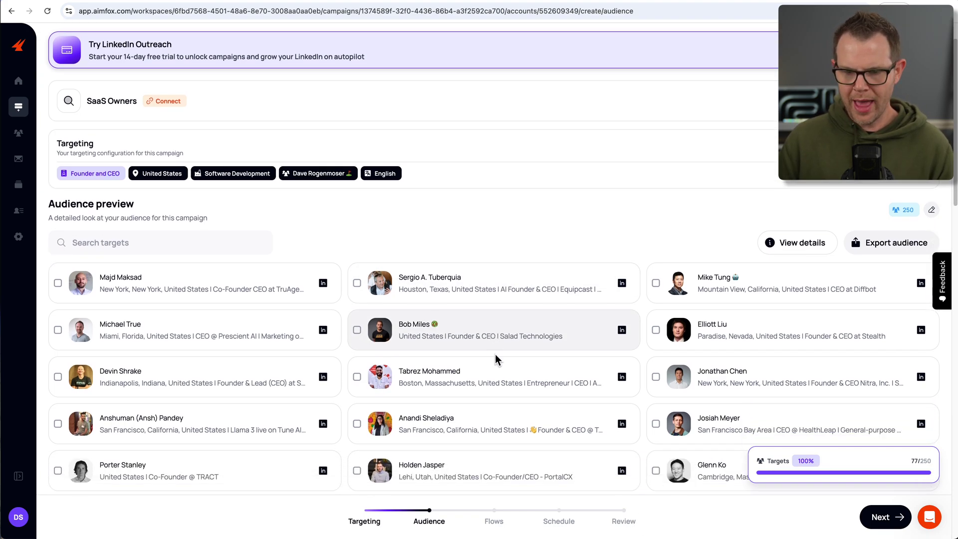
pyautogui.scroll(-8, 497, 358)
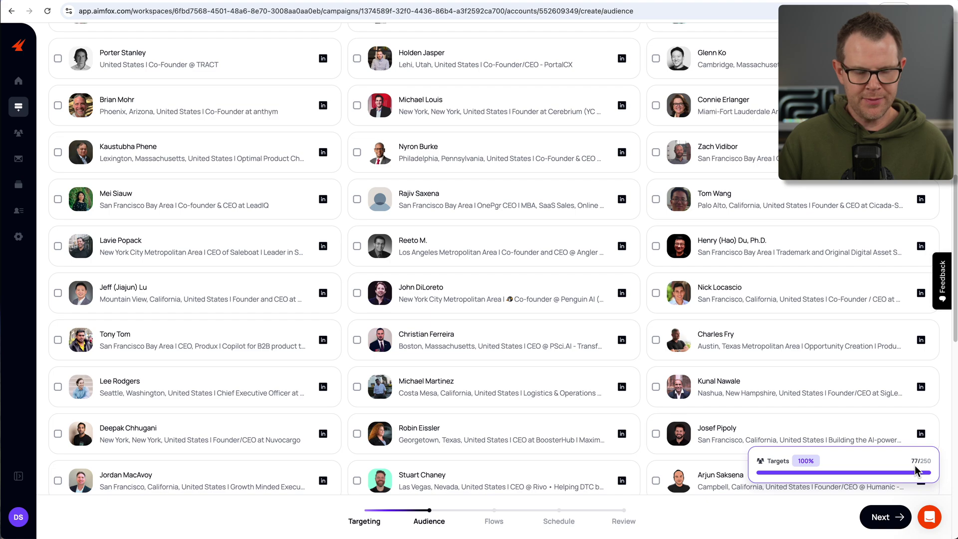
pyautogui.scroll(-2, 747, 422)
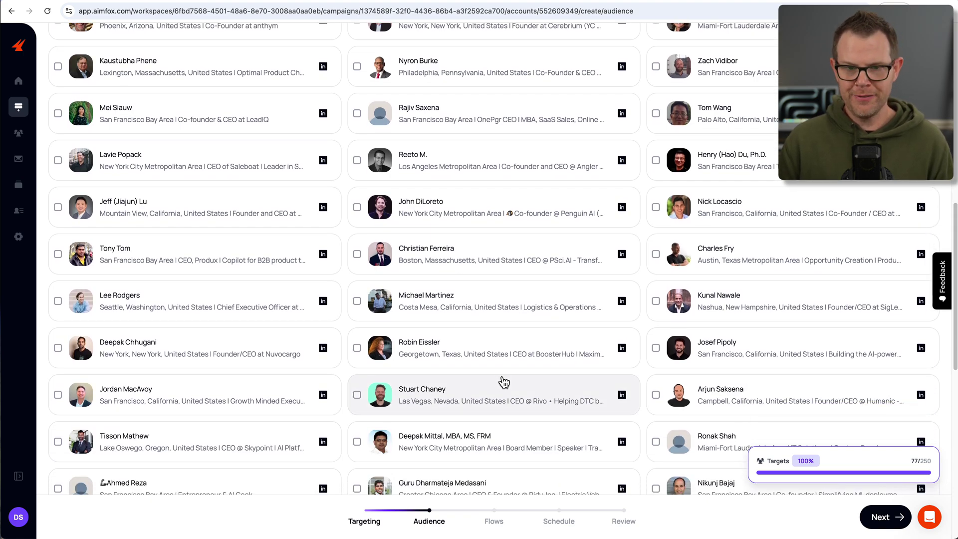
pyautogui.scroll(-1, 504, 382)
pyautogui.scroll(1, 504, 381)
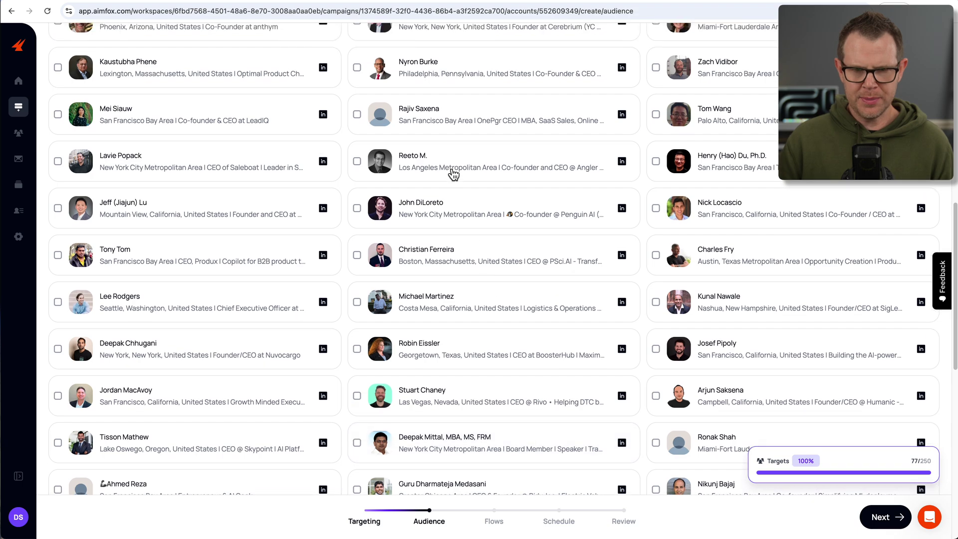
pyautogui.click(357, 115)
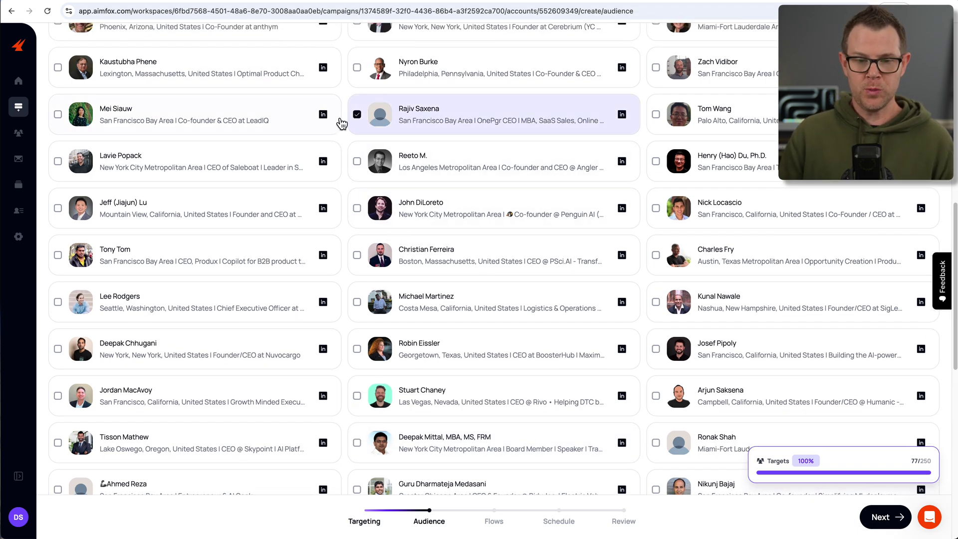
pyautogui.scroll(4, 367, 224)
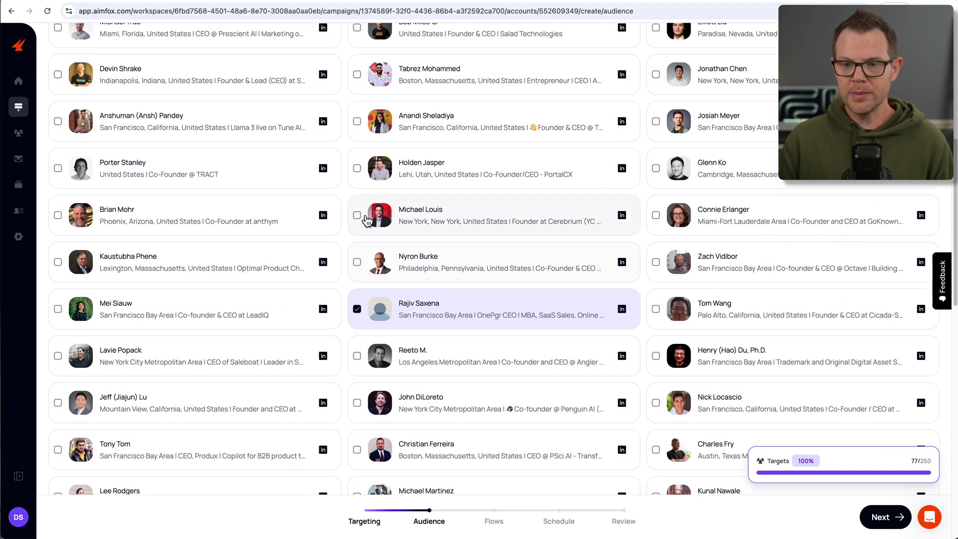
pyautogui.scroll(4, 548, 200)
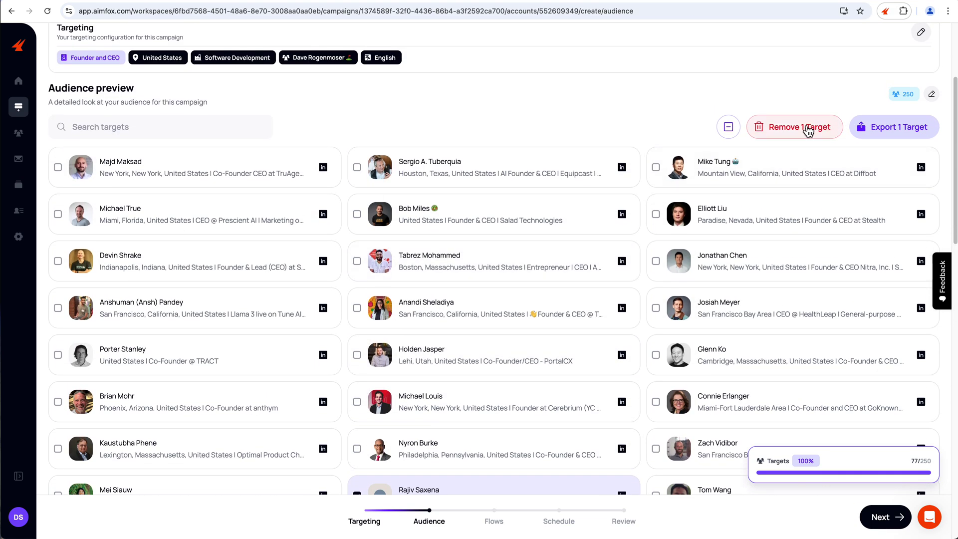
pyautogui.click(808, 128)
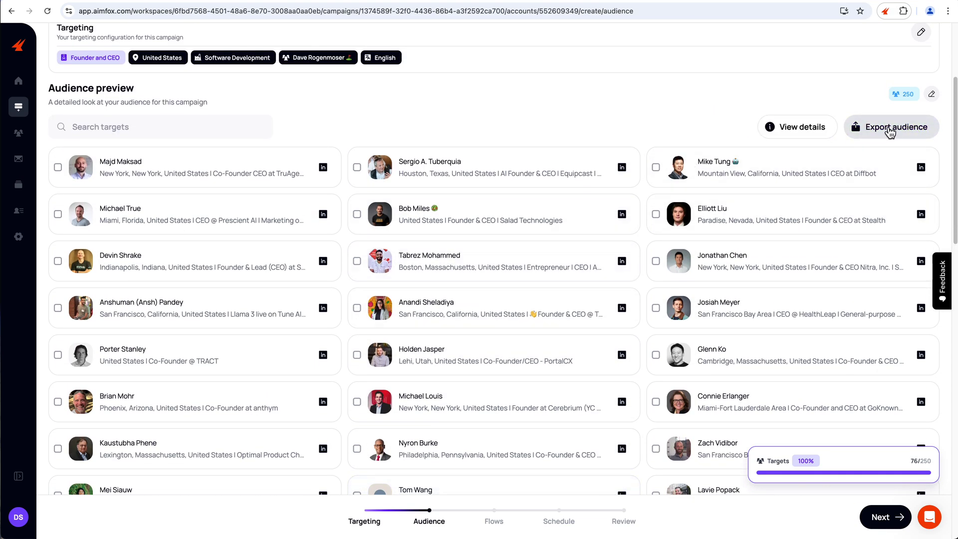
pyautogui.click(890, 131)
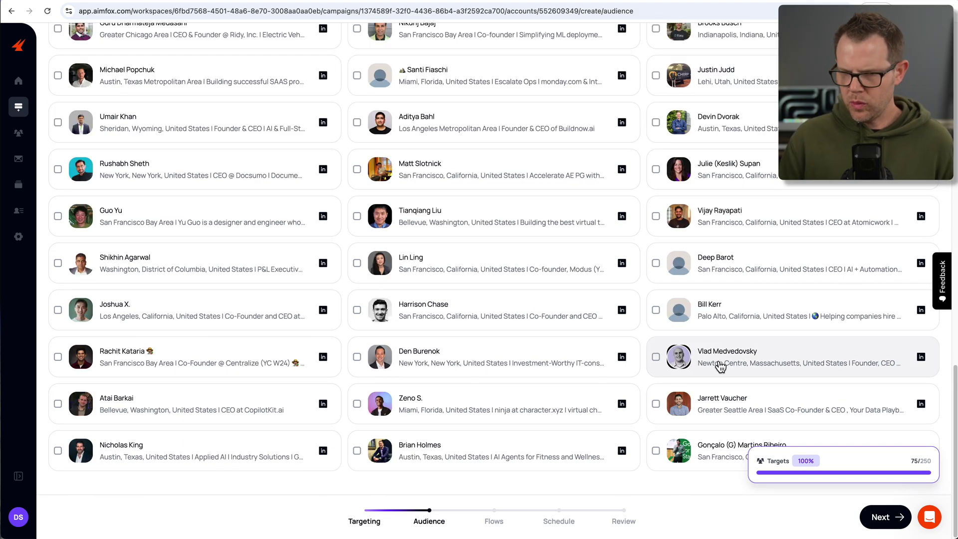
# Toggle a few more prospects' selection until 72 of 250 targets remain.
pyautogui.click(658, 310)
pyautogui.click(655, 264)
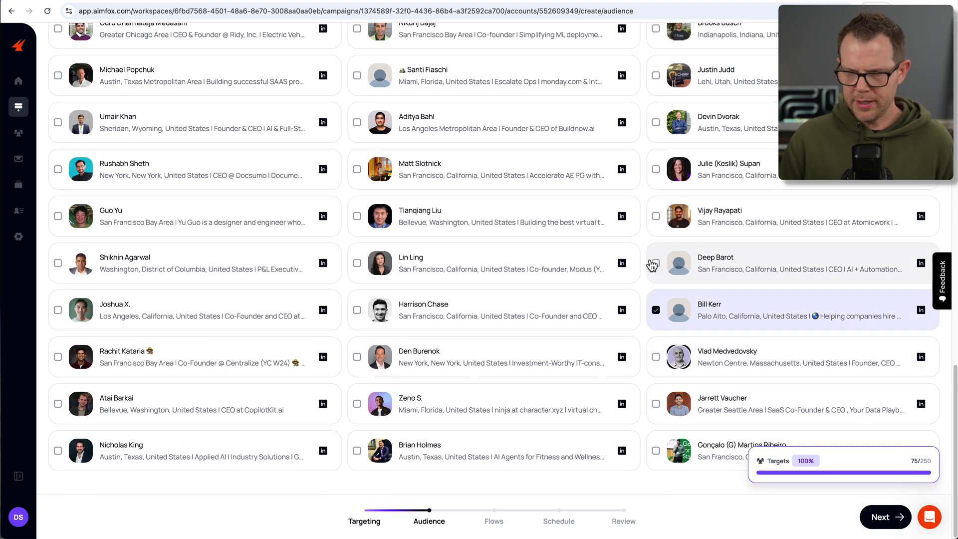
pyautogui.scroll(2, 663, 300)
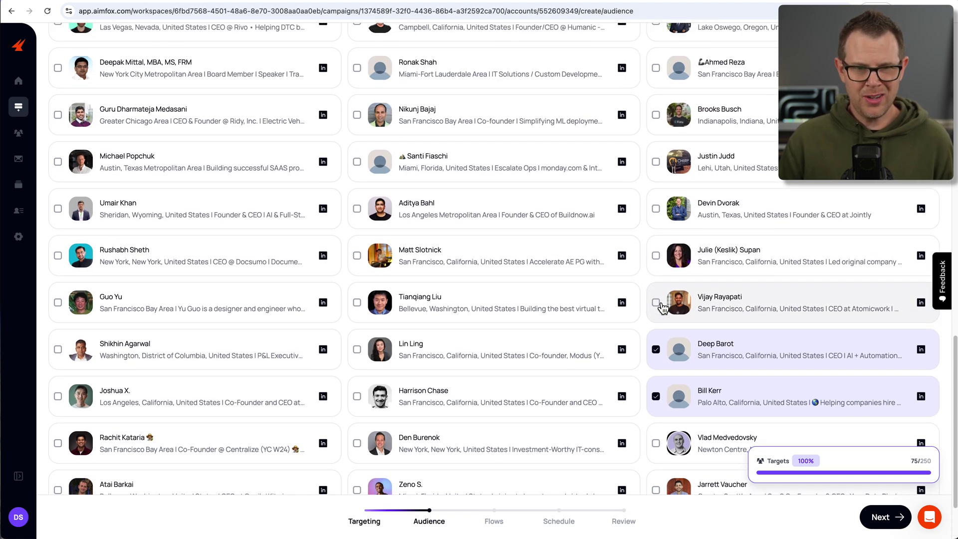
pyautogui.scroll(4, 663, 307)
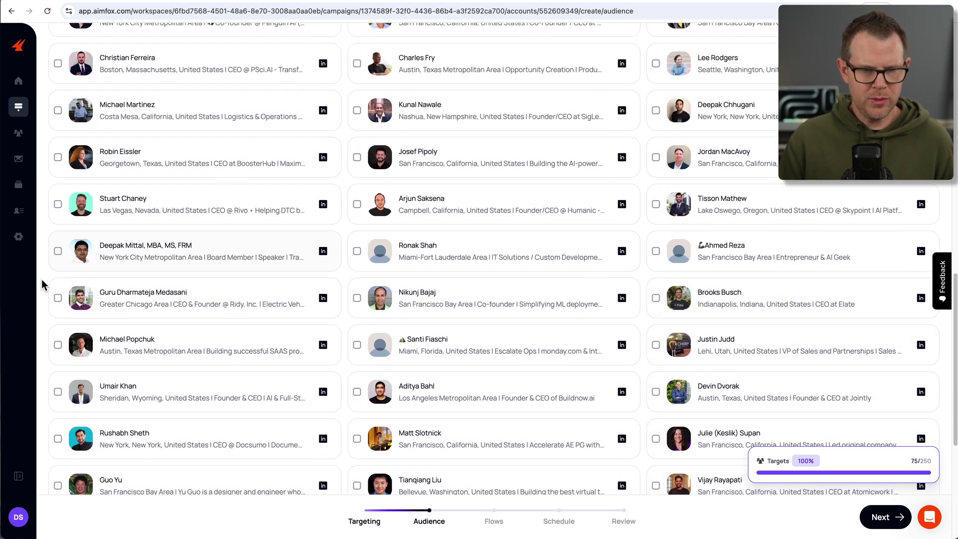
pyautogui.click(58, 251)
pyautogui.scroll(15, 580, 373)
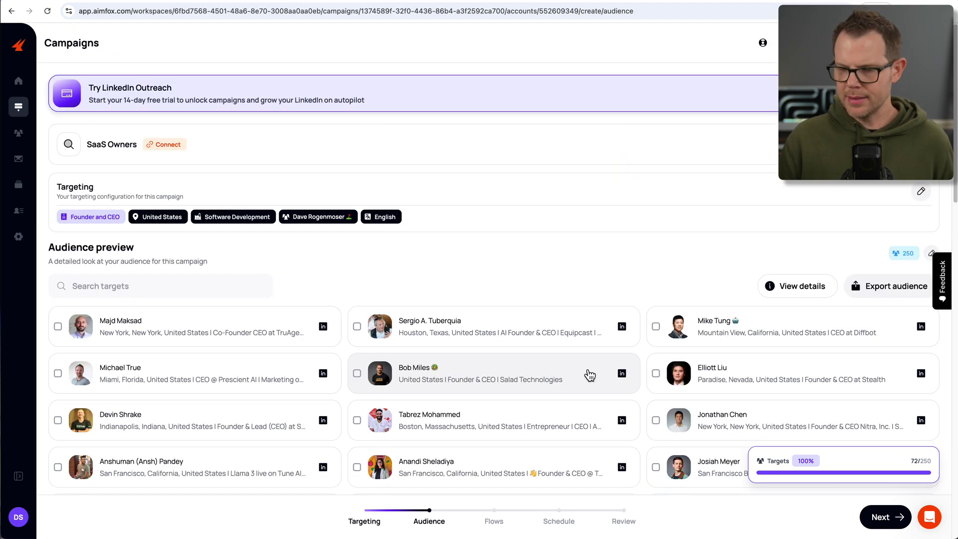
# Advance to the Flows step, showing Connection Flow A for 72 targets.
pyautogui.click(887, 520)
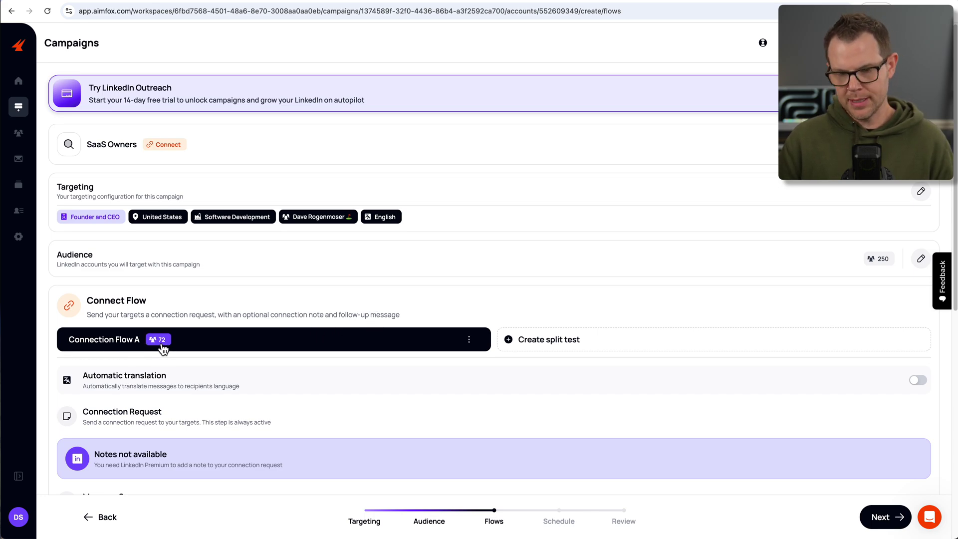
pyautogui.scroll(-3, 248, 243)
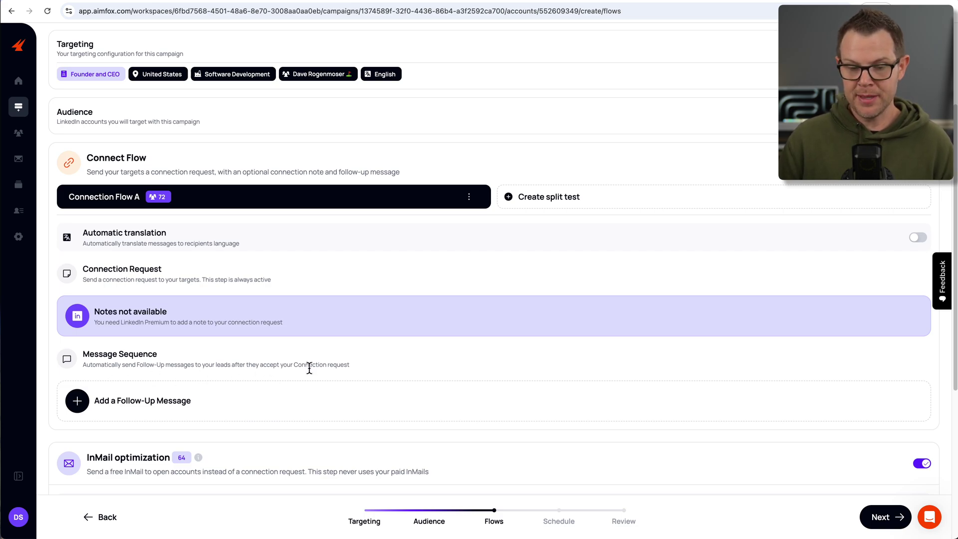
# Add a follow-up using a new 'SaaS Owners Intro' template about user onboarding needs.
pyautogui.click(78, 401)
pyautogui.click(135, 310)
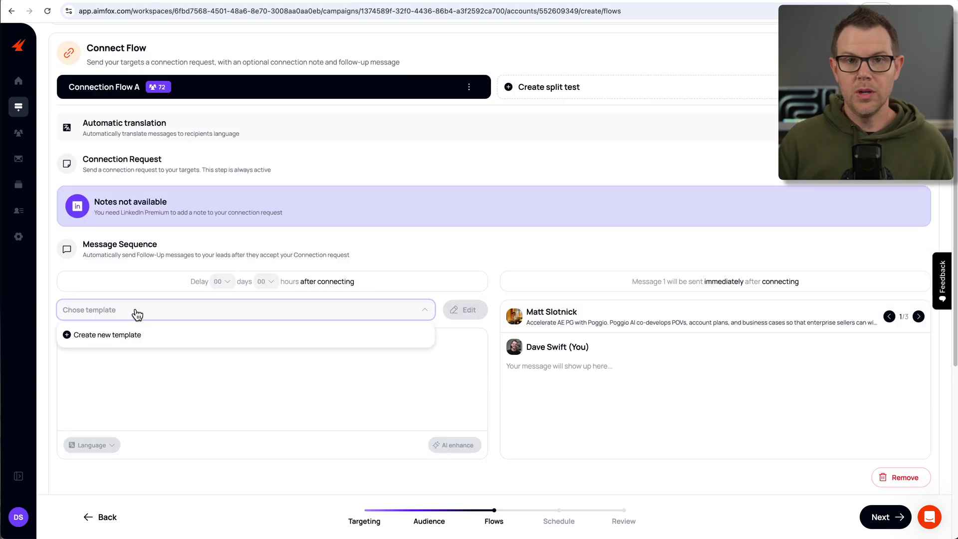
pyautogui.click(114, 335)
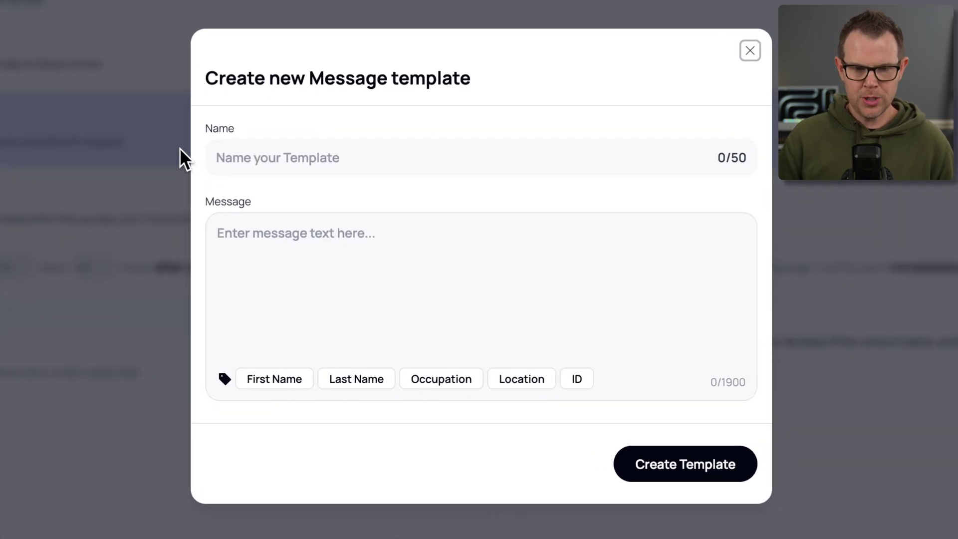
pyautogui.click(383, 220)
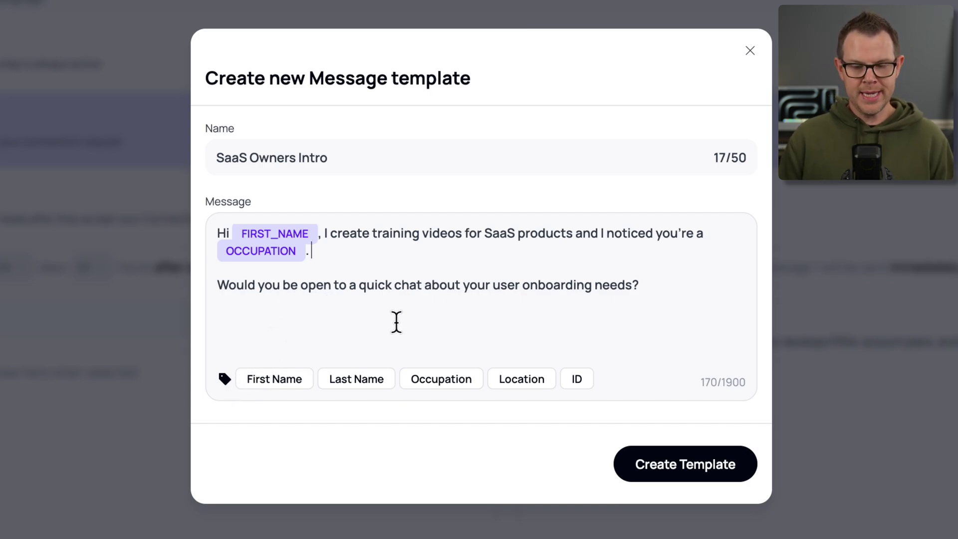
pyautogui.click(686, 478)
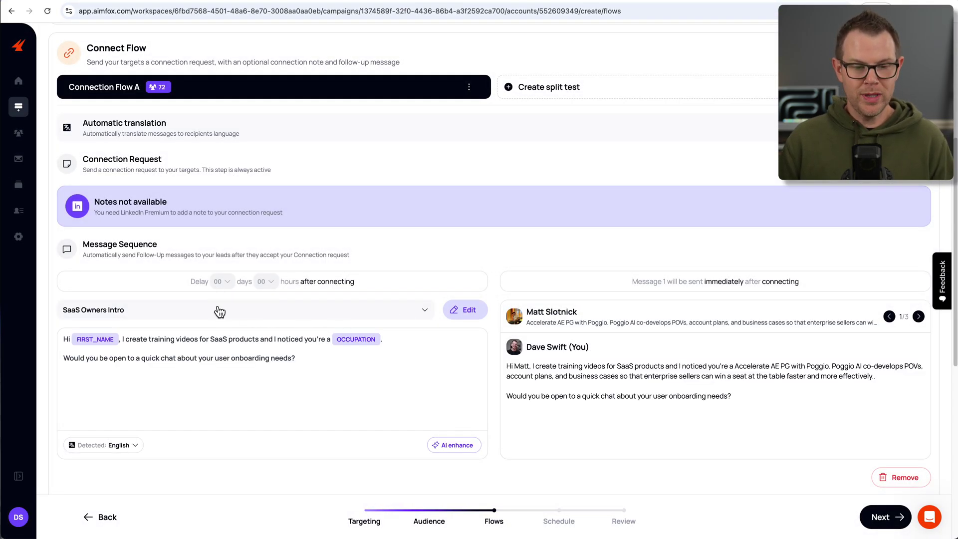
# Set the follow-up delay to 1 day and 2 hours.
pyautogui.click(225, 283)
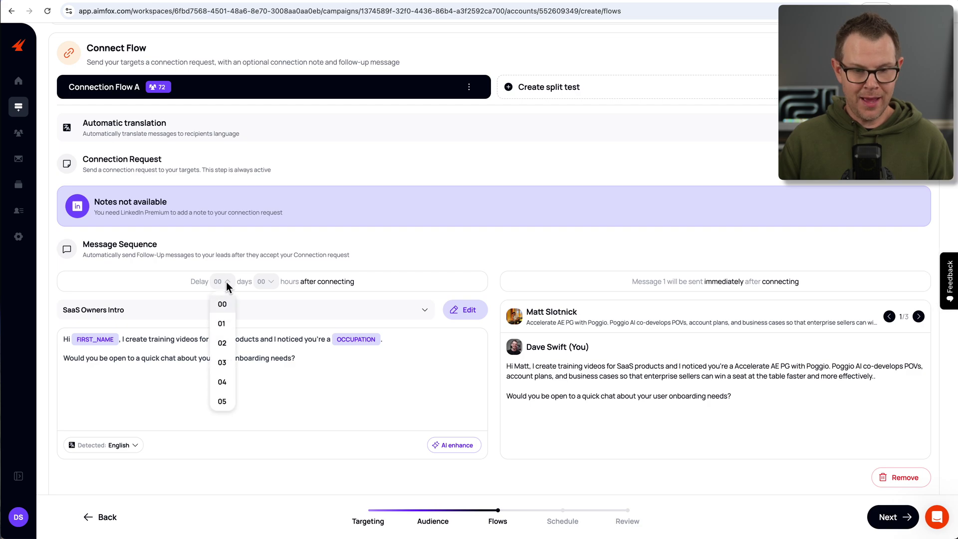
pyautogui.click(222, 323)
pyautogui.click(261, 282)
pyautogui.click(265, 352)
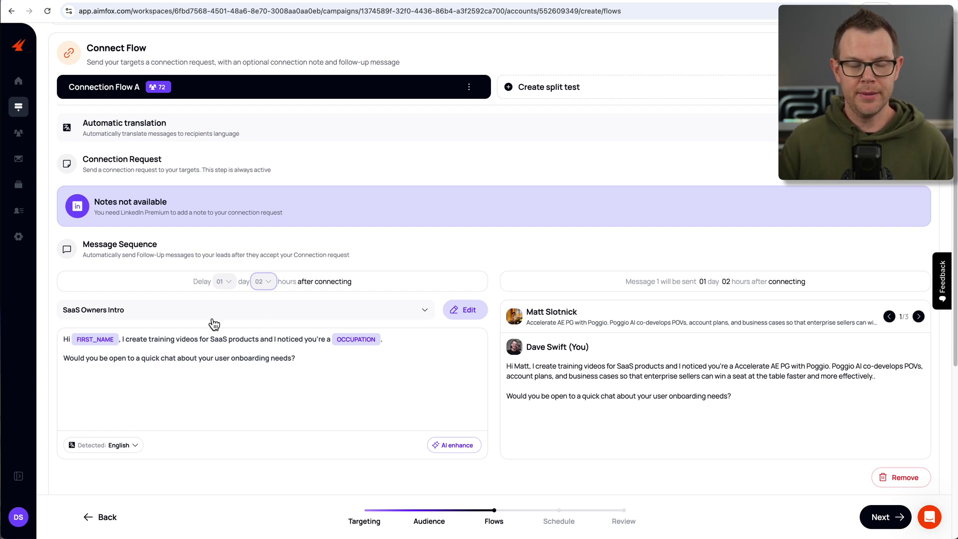
# AI-enhance the follow-up and preview it for the next two targets.
pyautogui.click(454, 450)
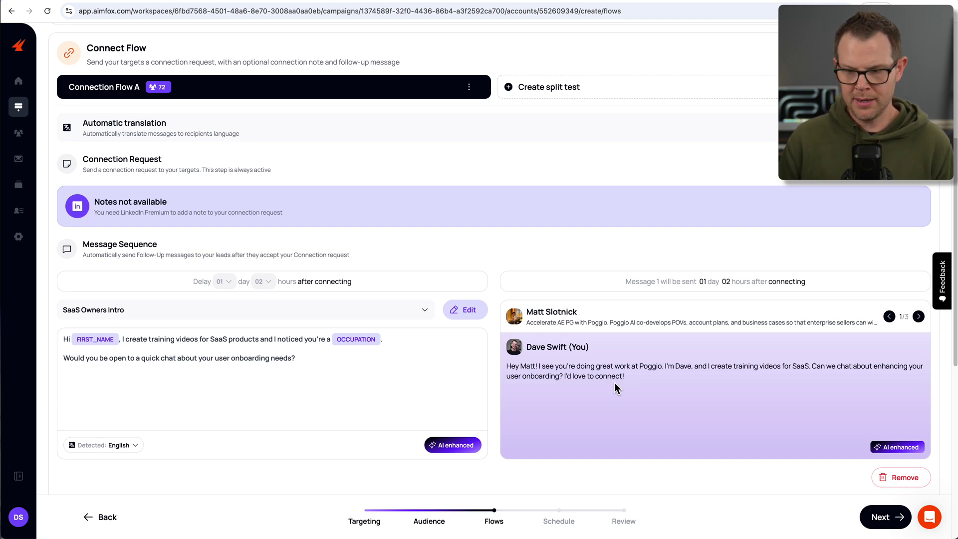
pyautogui.click(921, 320)
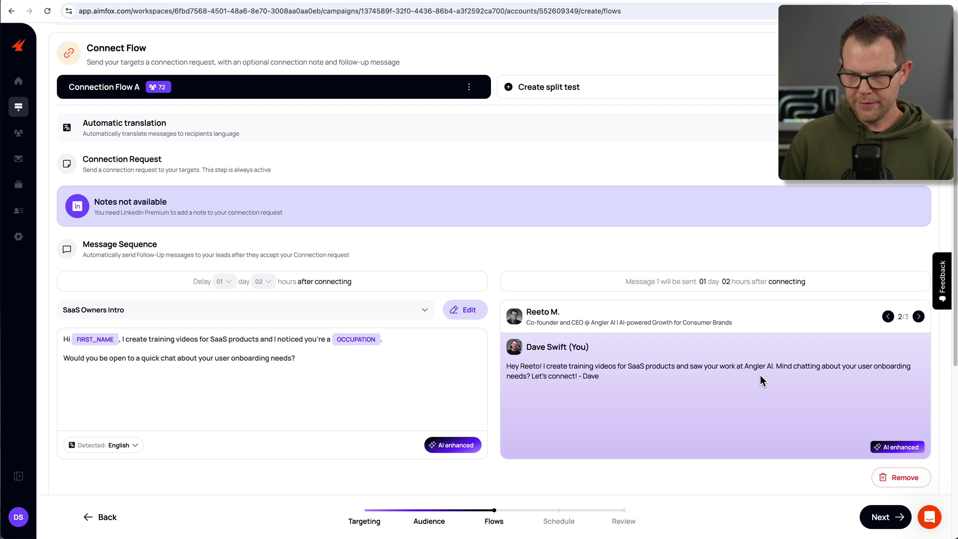
pyautogui.click(915, 319)
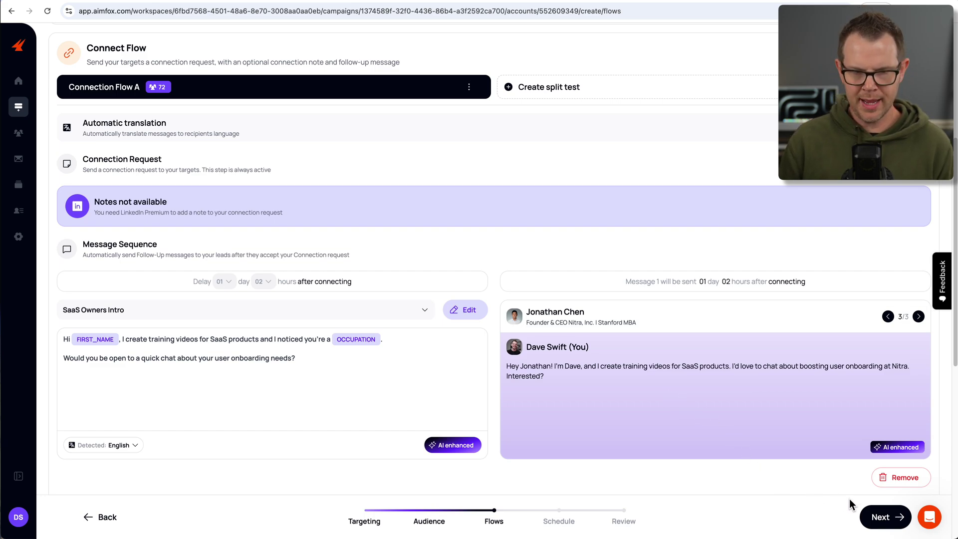
pyautogui.scroll(5, 574, 351)
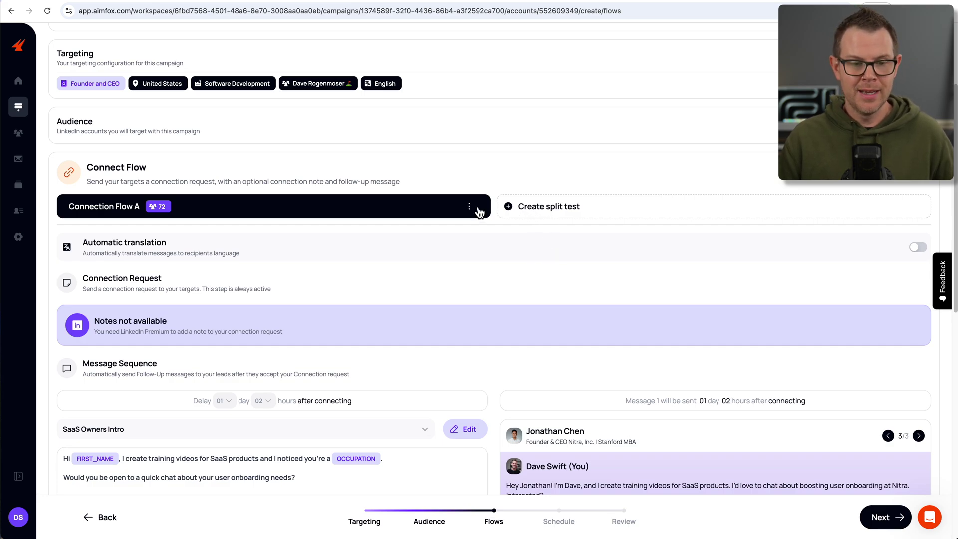
pyautogui.click(579, 208)
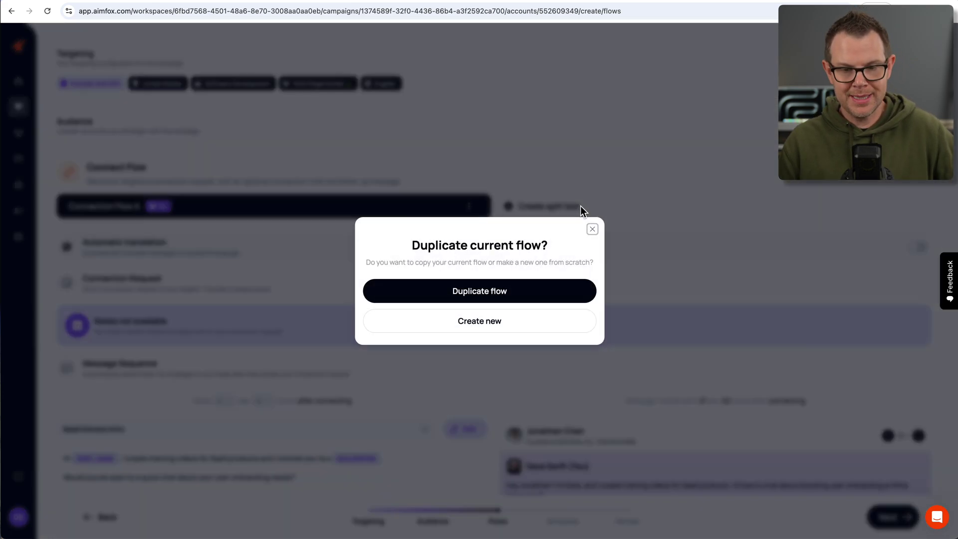
pyautogui.click(539, 297)
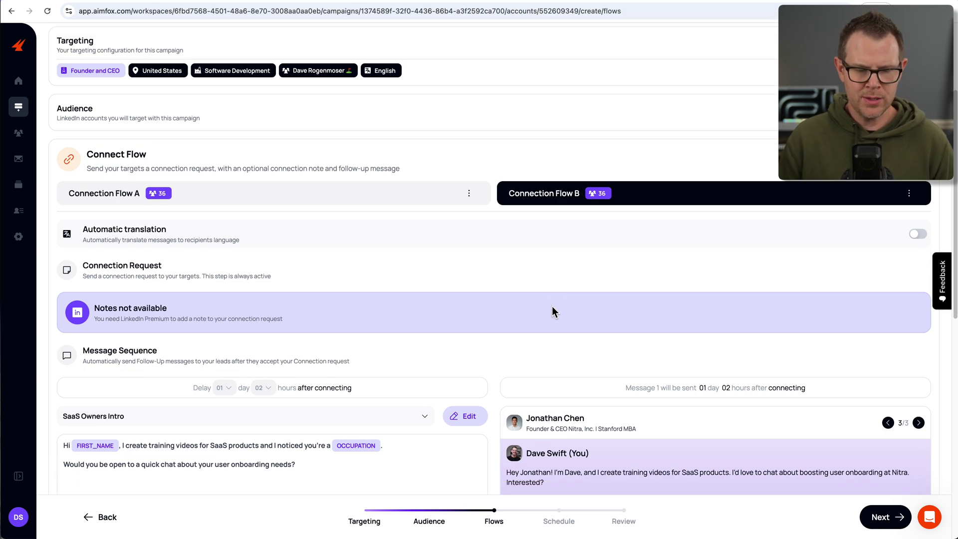
pyautogui.scroll(-2, 549, 309)
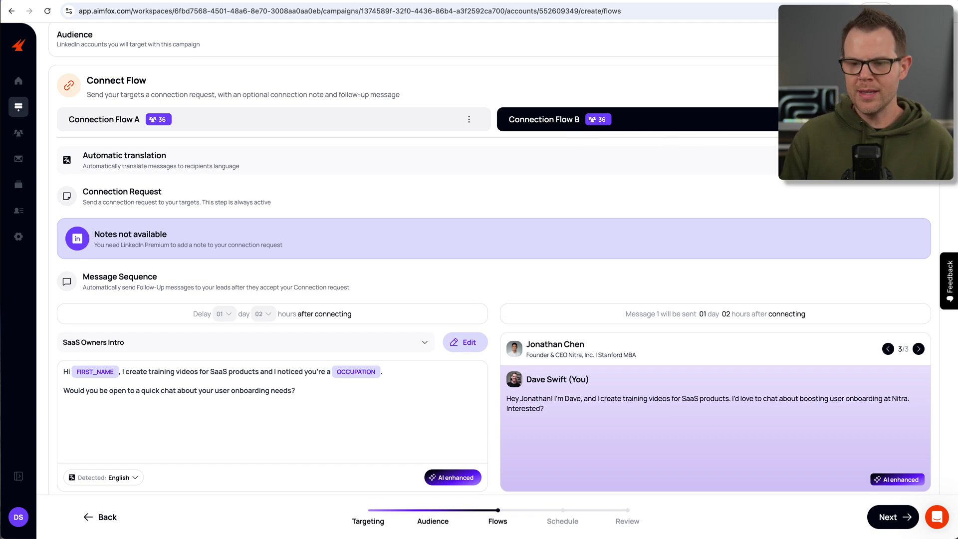
pyautogui.click(893, 155)
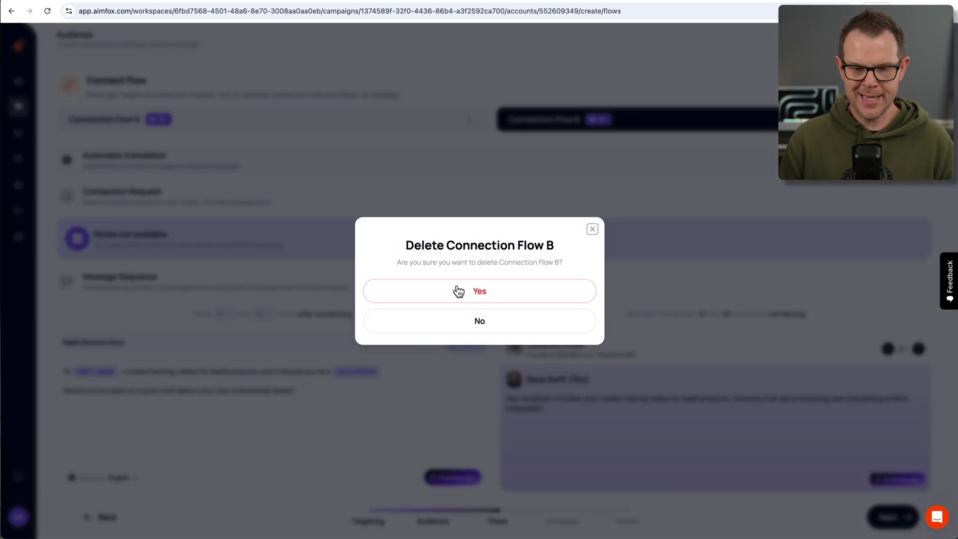
pyautogui.click(501, 297)
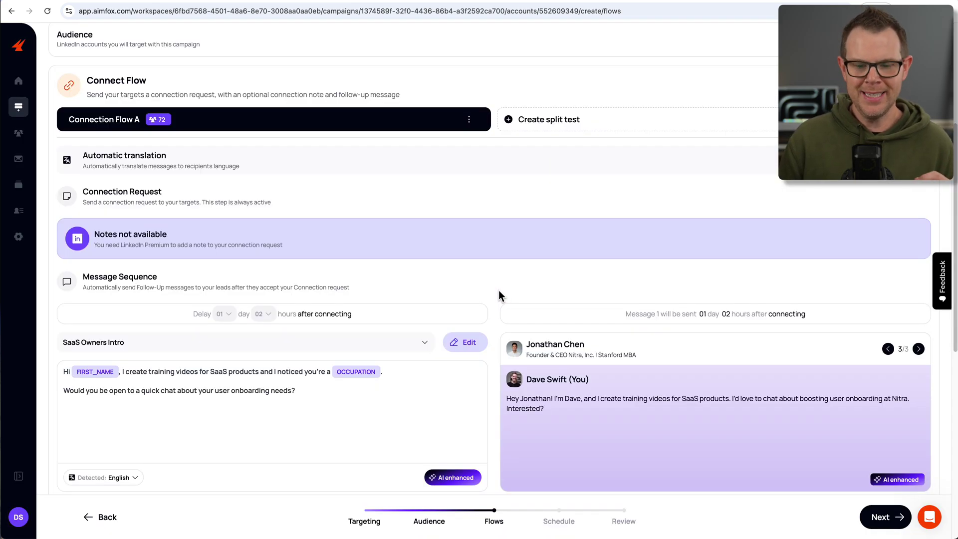
pyautogui.scroll(-5, 487, 295)
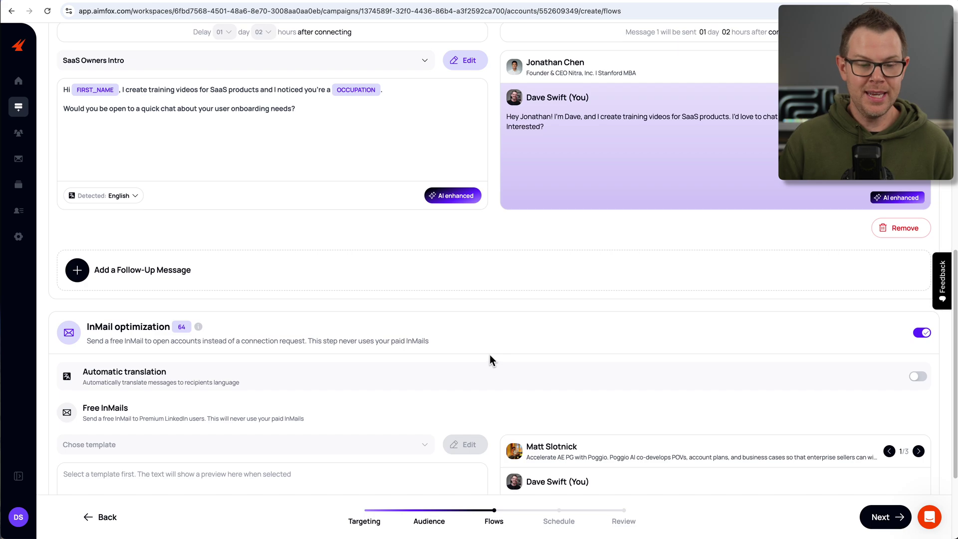
# Start and abandon a new InMail template, then switch InMail optimization off.
pyautogui.scroll(-1, 363, 348)
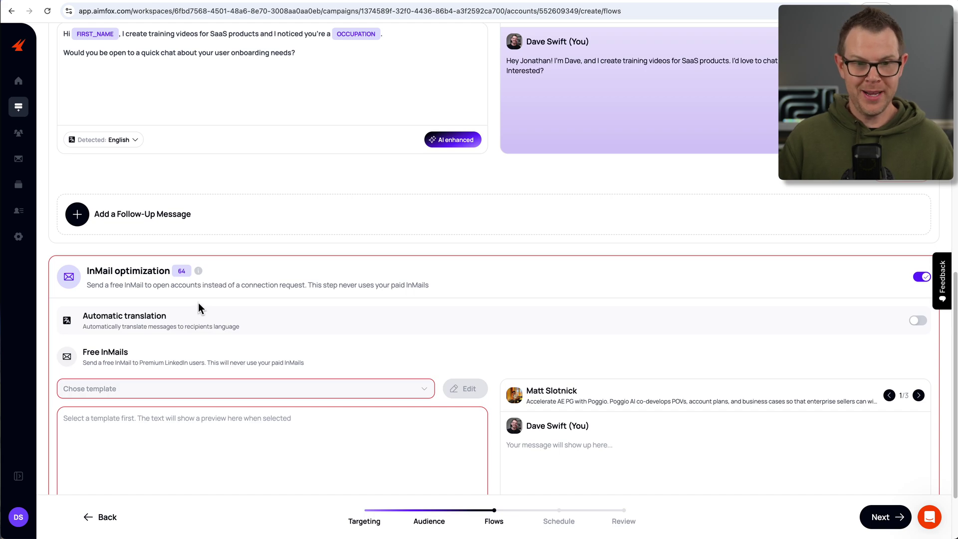
pyautogui.scroll(1, 209, 197)
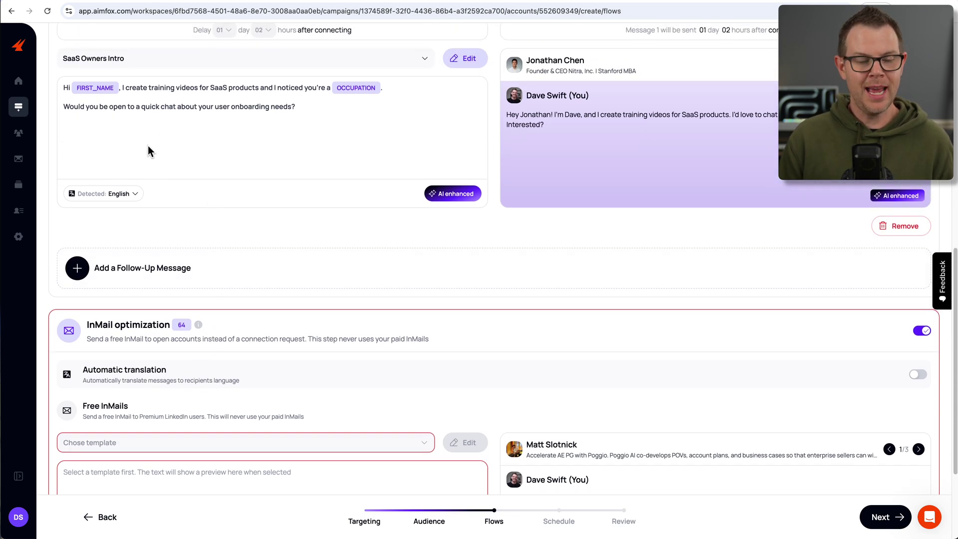
pyautogui.scroll(-1, 200, 414)
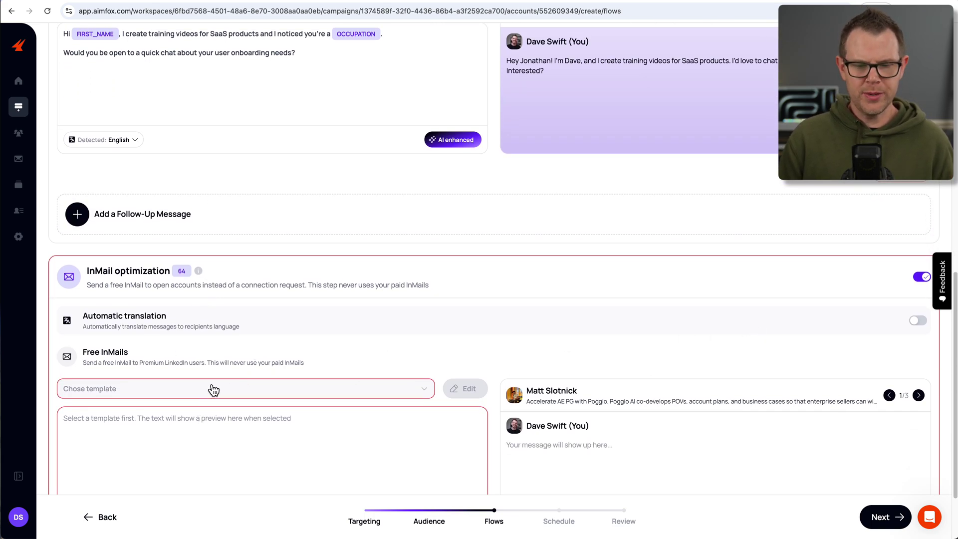
pyautogui.click(408, 391)
pyautogui.click(232, 417)
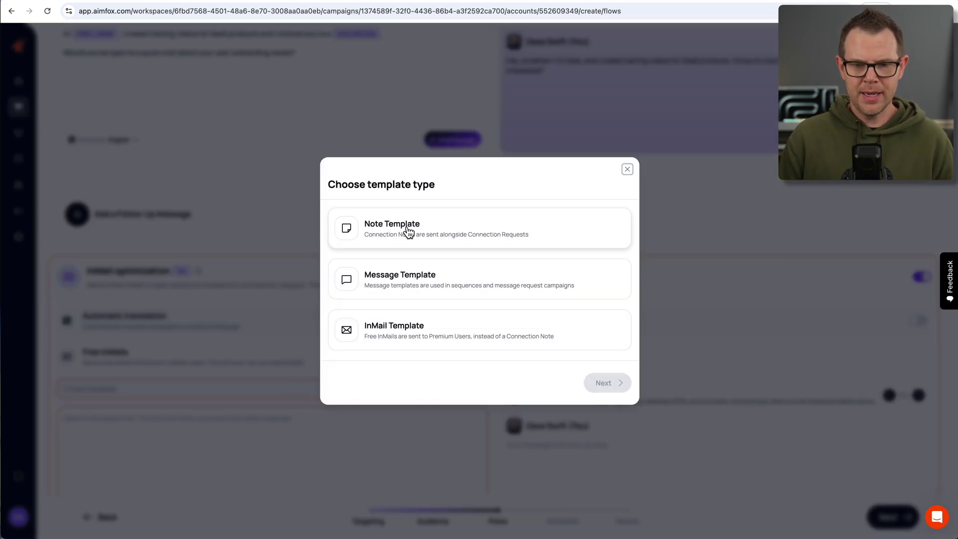
pyautogui.click(459, 344)
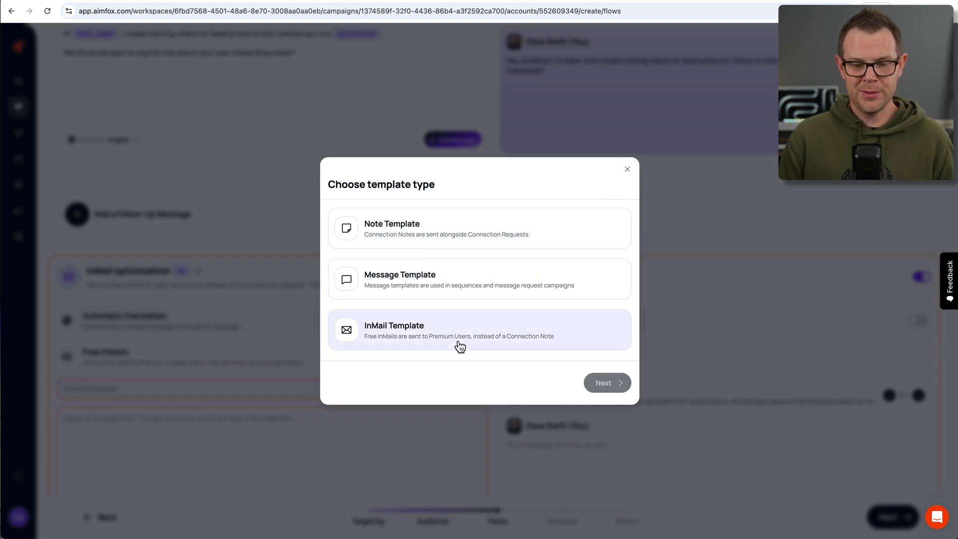
pyautogui.click(592, 380)
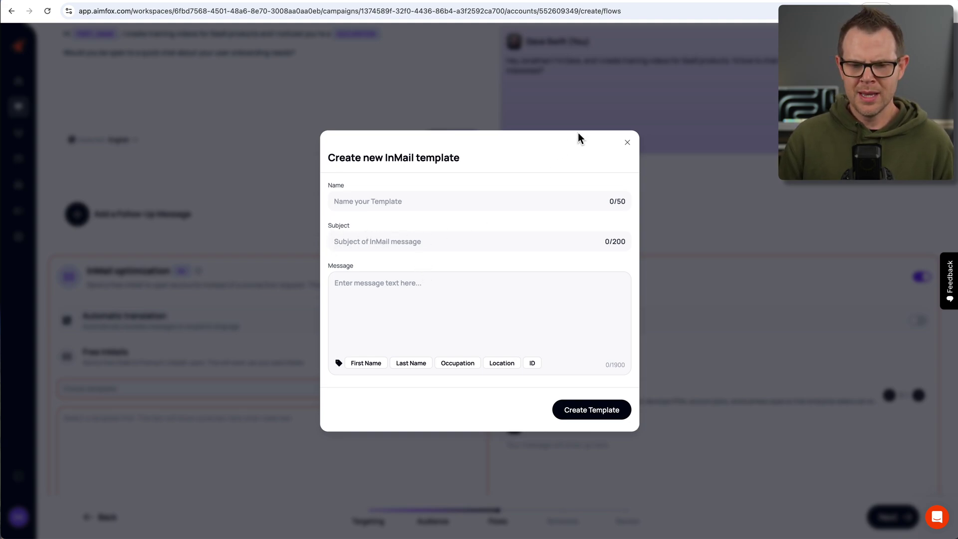
pyautogui.click(627, 143)
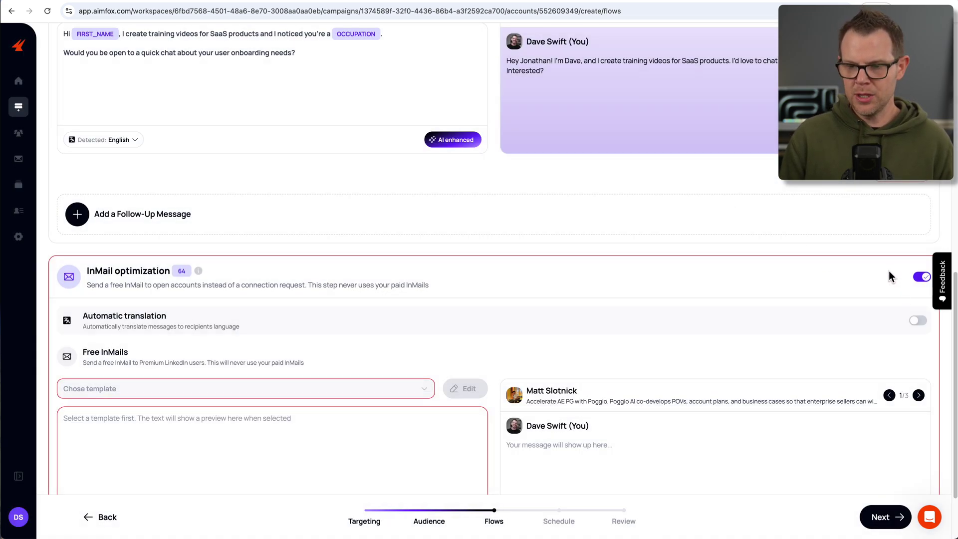
pyautogui.click(922, 277)
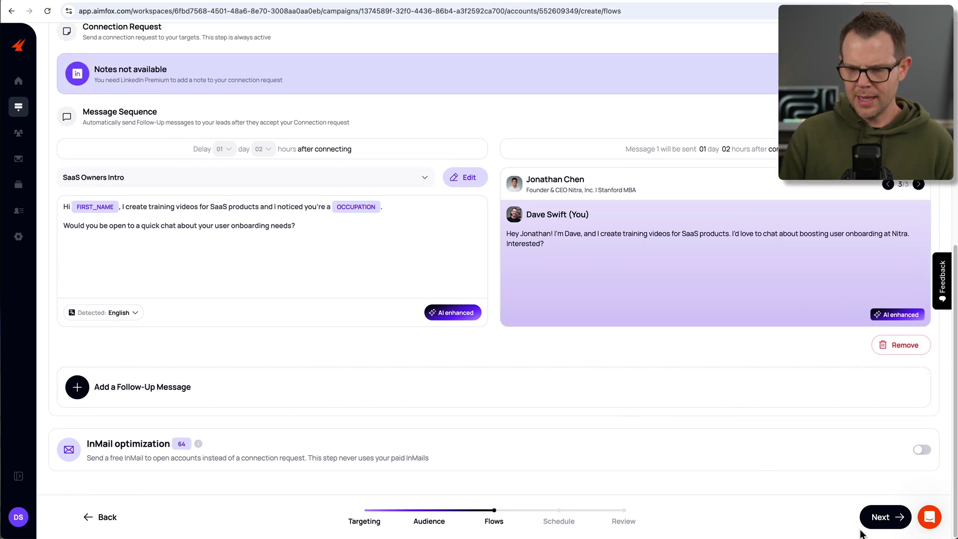
# On the Schedule step, turn off Saturday and Sunday, keeping Monday–Friday 09:00–17:00.
pyautogui.click(886, 523)
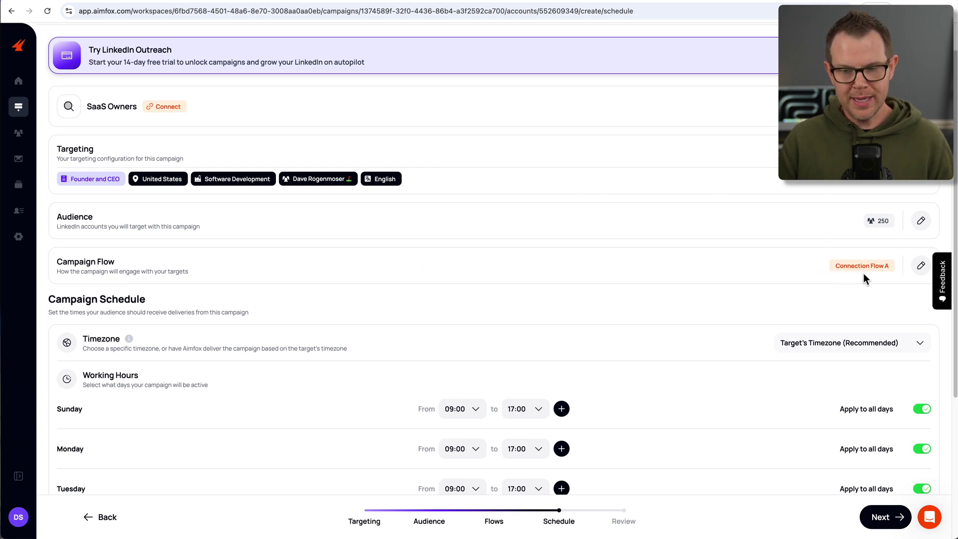
pyautogui.scroll(-1, 672, 317)
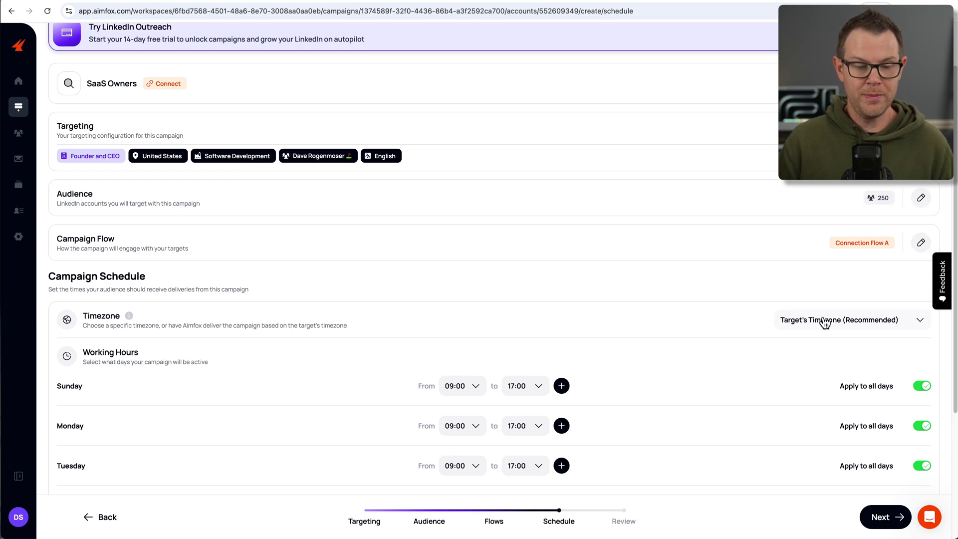
pyautogui.scroll(-1, 696, 379)
pyautogui.scroll(-1, 694, 379)
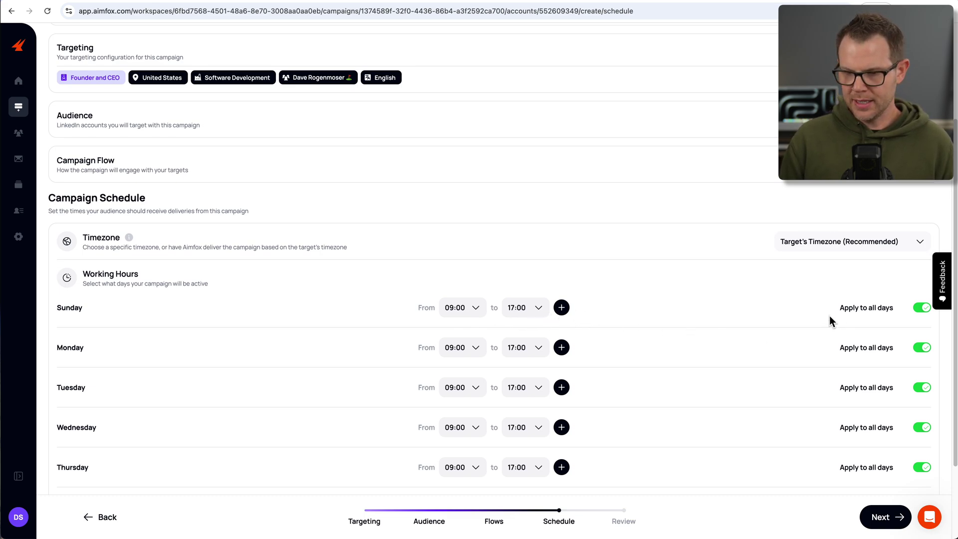
pyautogui.scroll(-3, 807, 369)
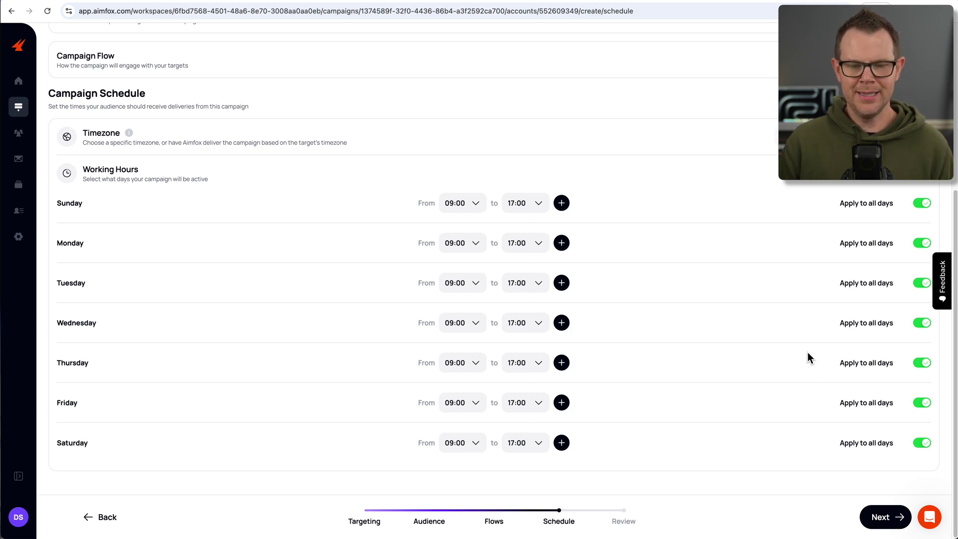
pyautogui.click(922, 443)
pyautogui.click(921, 203)
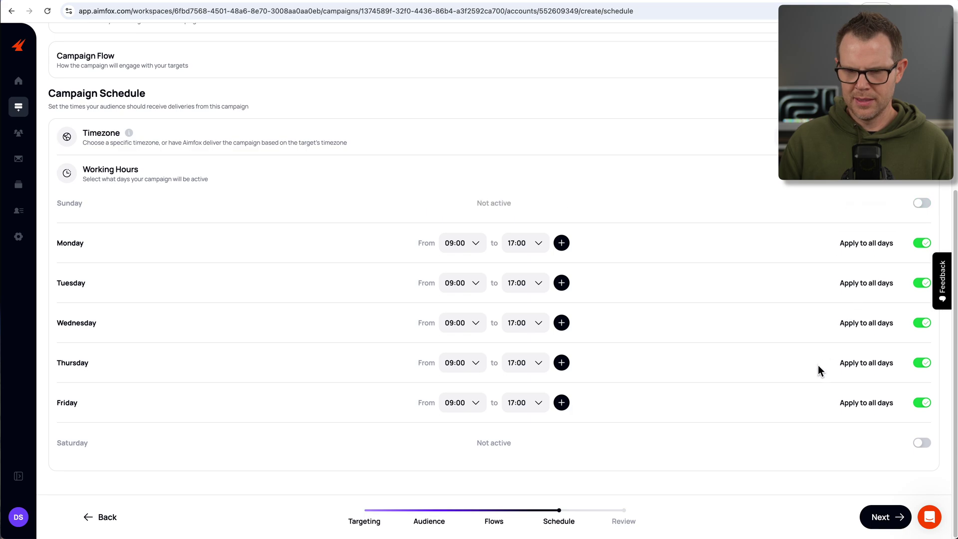
# Check the weekday sending schedule on the review summary and launch the SaaS Owners campaign.
pyautogui.click(879, 518)
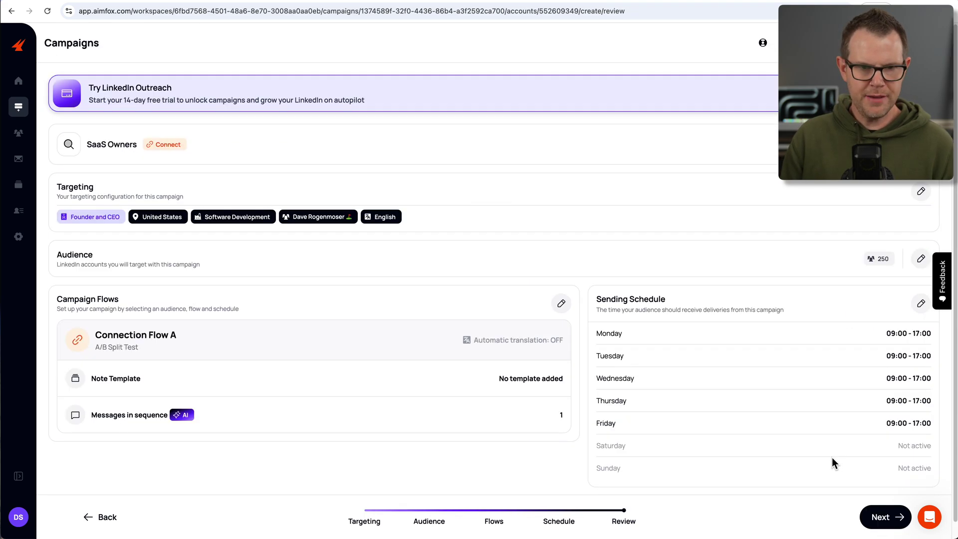
pyautogui.scroll(-1, 737, 313)
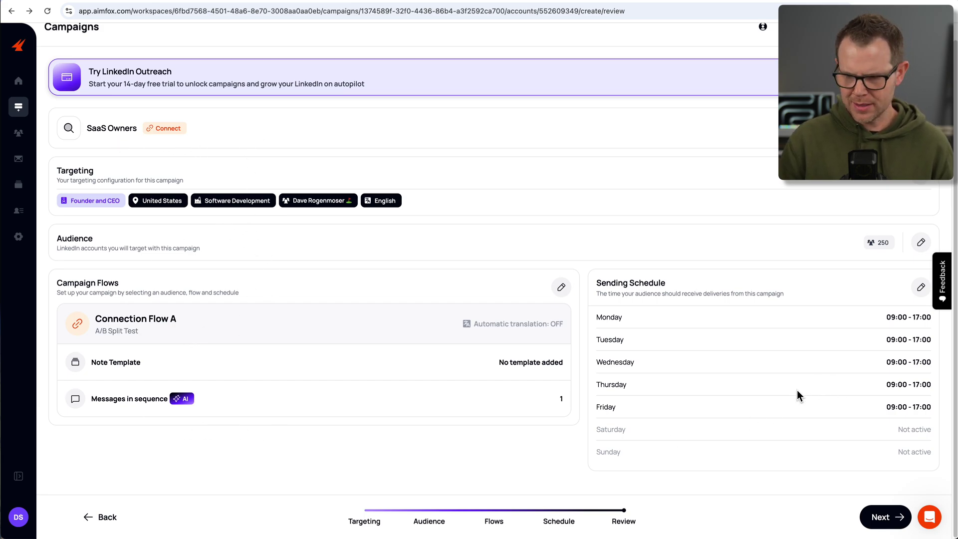
pyautogui.click(891, 518)
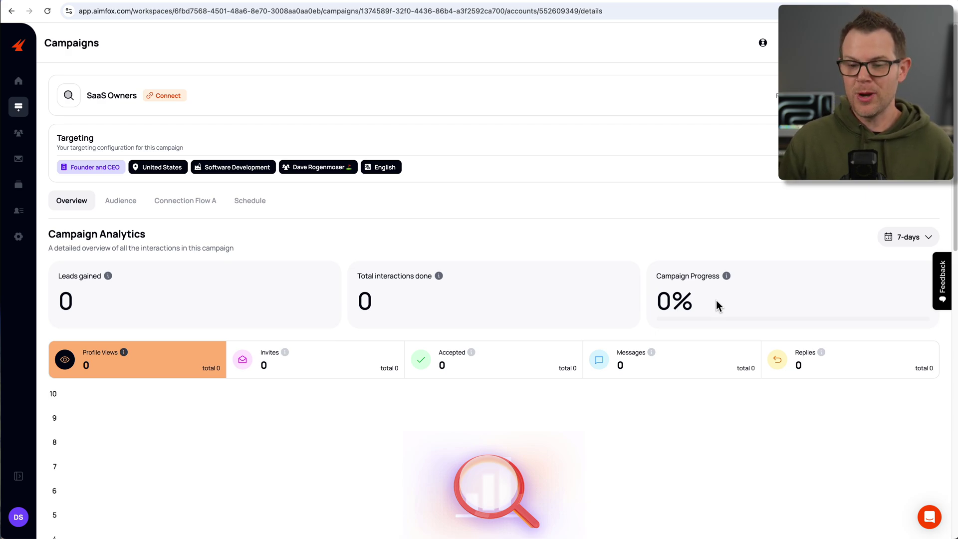
pyautogui.moveTo(727, 277)
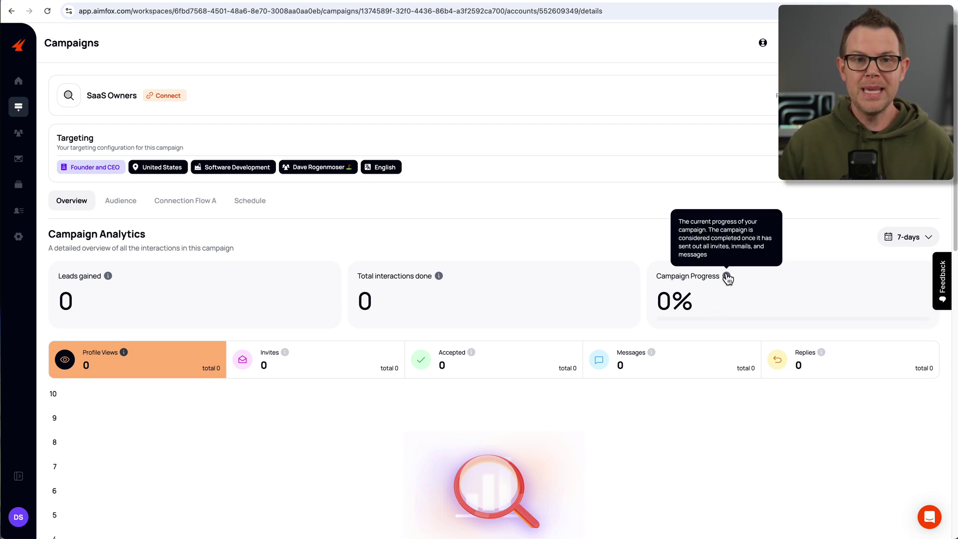
pyautogui.scroll(-5, 139, 135)
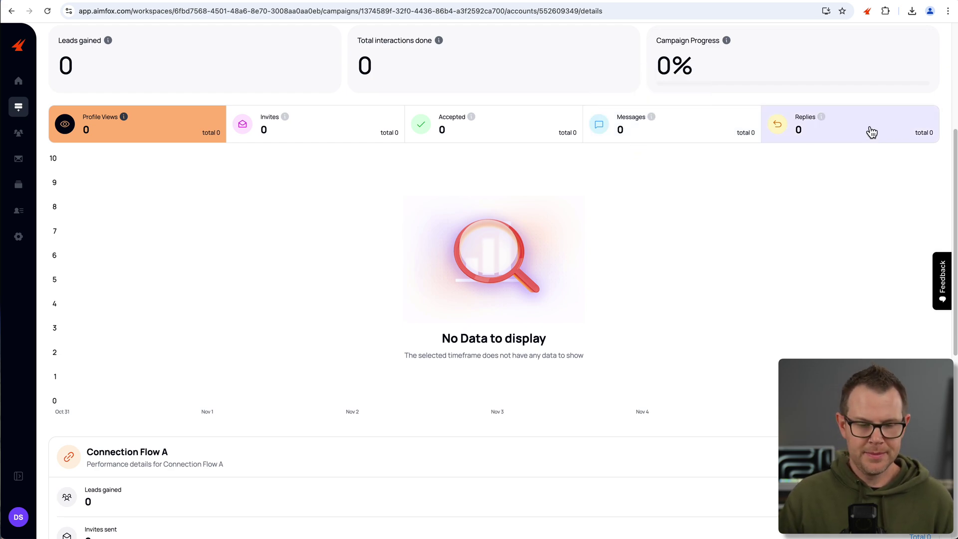
pyautogui.scroll(-4, 379, 374)
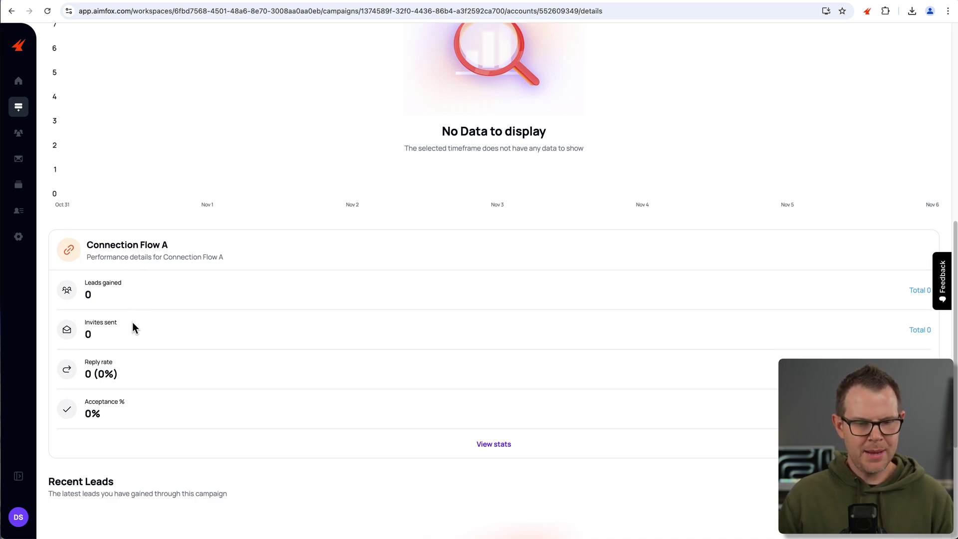
pyautogui.scroll(-1, 133, 327)
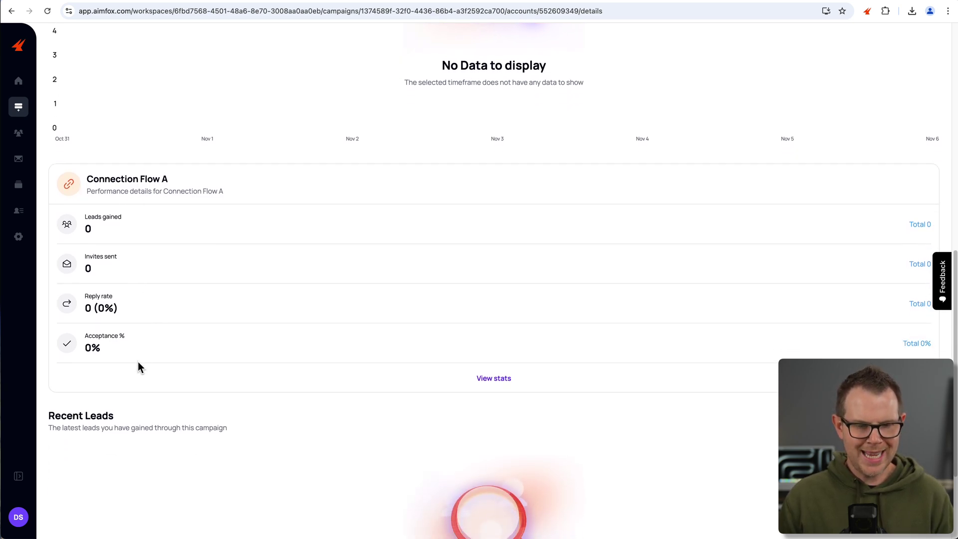
pyautogui.scroll(-1, 114, 350)
pyautogui.scroll(8, 357, 124)
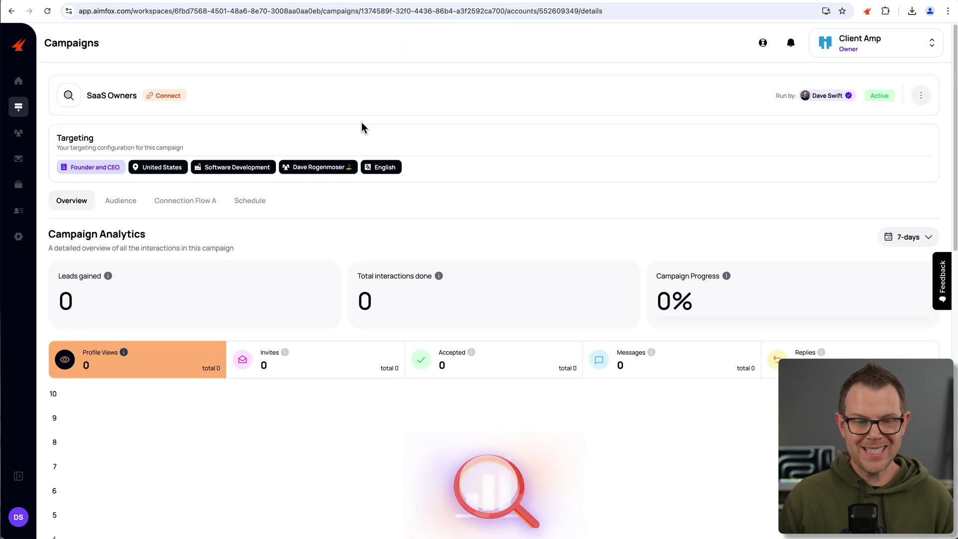
# Reopen the SaaS Owners campaign, then browse the Leads filters for companies, locations and tags.
pyautogui.click(25, 111)
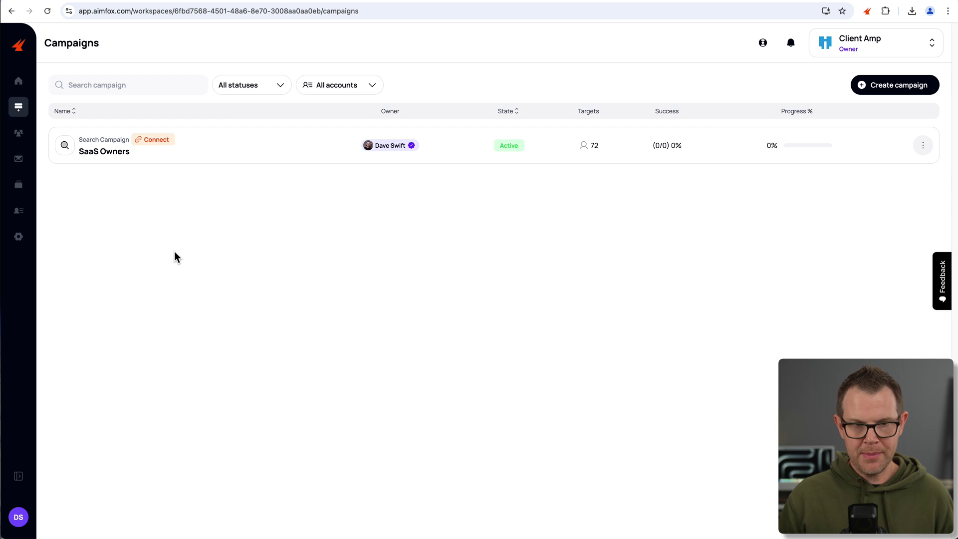
pyautogui.click(216, 152)
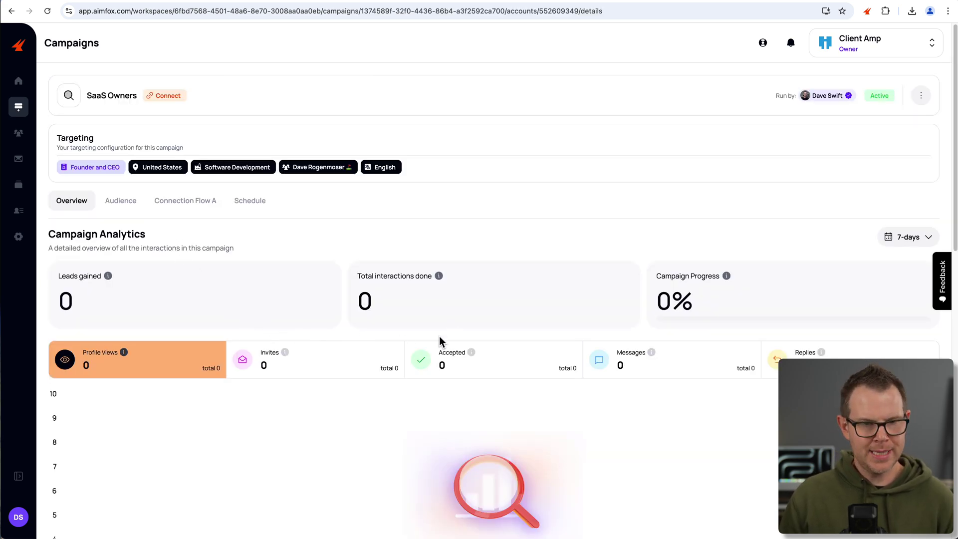
pyautogui.click(18, 134)
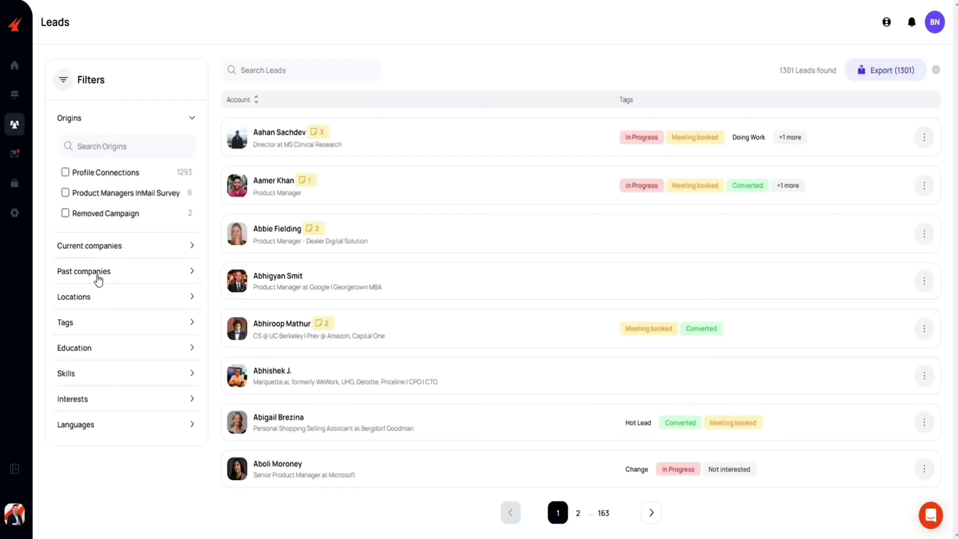
pyautogui.click(98, 279)
pyautogui.click(95, 273)
pyautogui.click(93, 249)
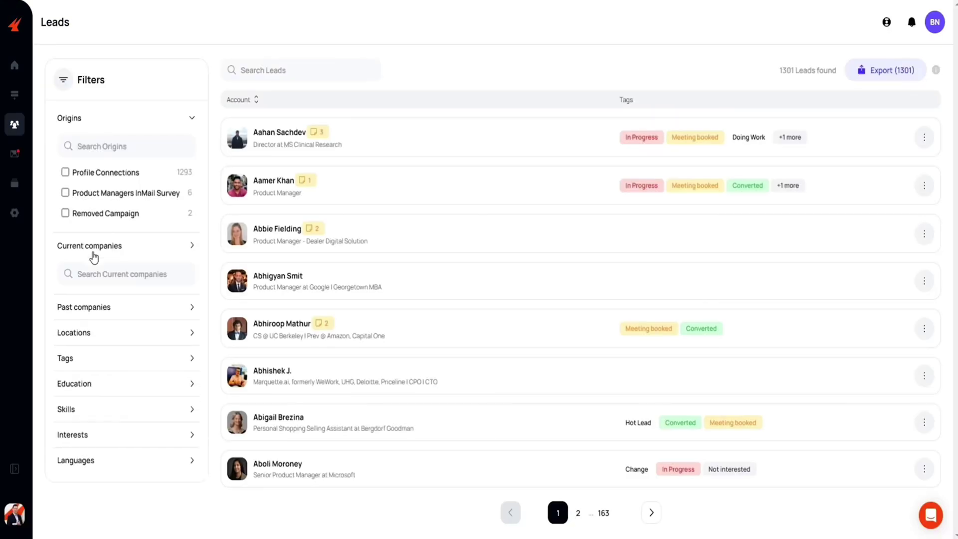
pyautogui.click(90, 248)
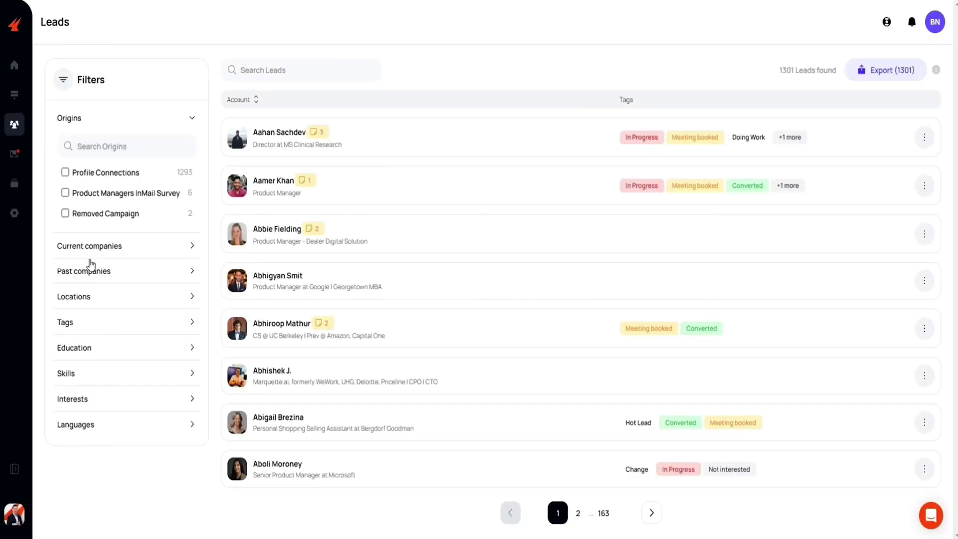
pyautogui.click(87, 302)
pyautogui.click(86, 301)
pyautogui.click(84, 327)
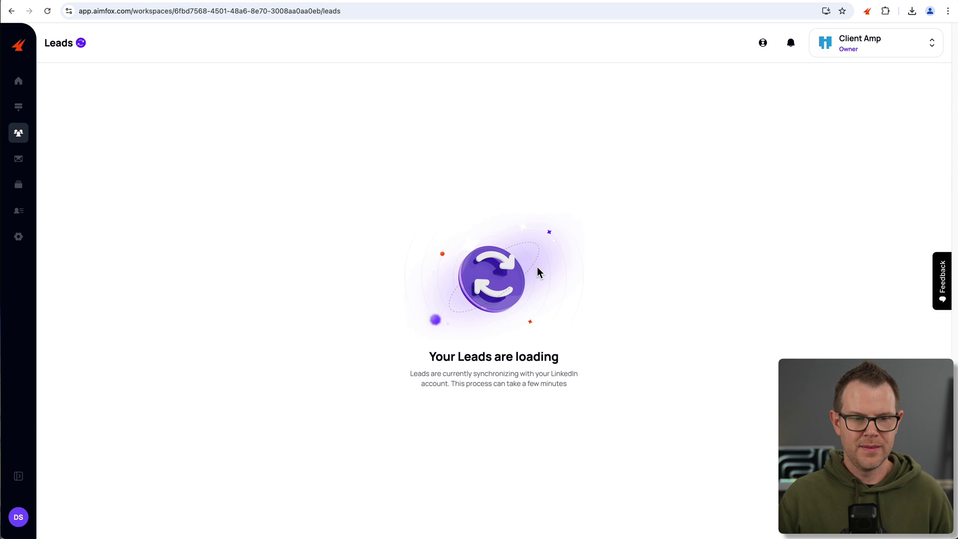
# In the Inbox, send a short greeting reply to the lead's conversation.
pyautogui.click(19, 159)
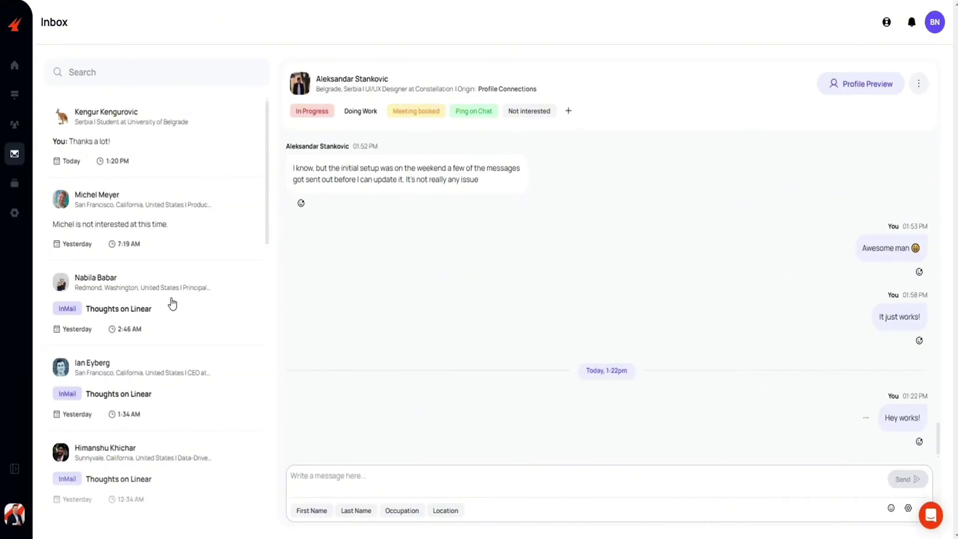
pyautogui.click(430, 476)
pyautogui.write('Hey Alex')
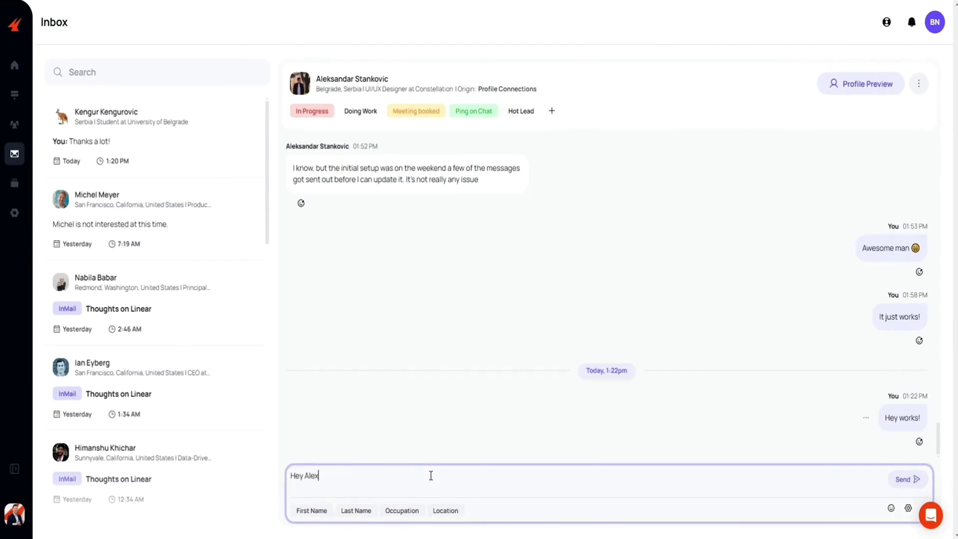
pyautogui.write('!')
pyautogui.press('Return')
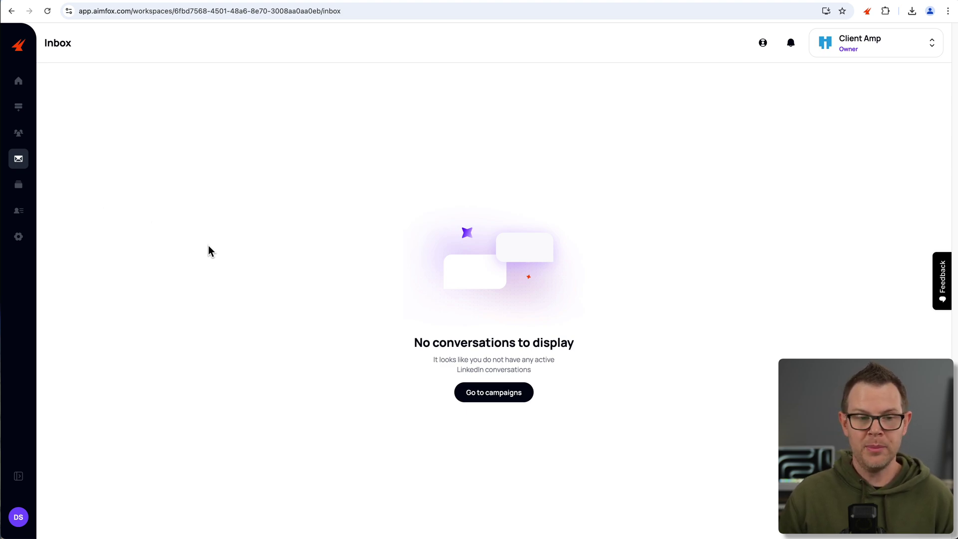
# Preview the template type choices without creating one, then view the connected LinkedIn accounts.
pyautogui.click(19, 185)
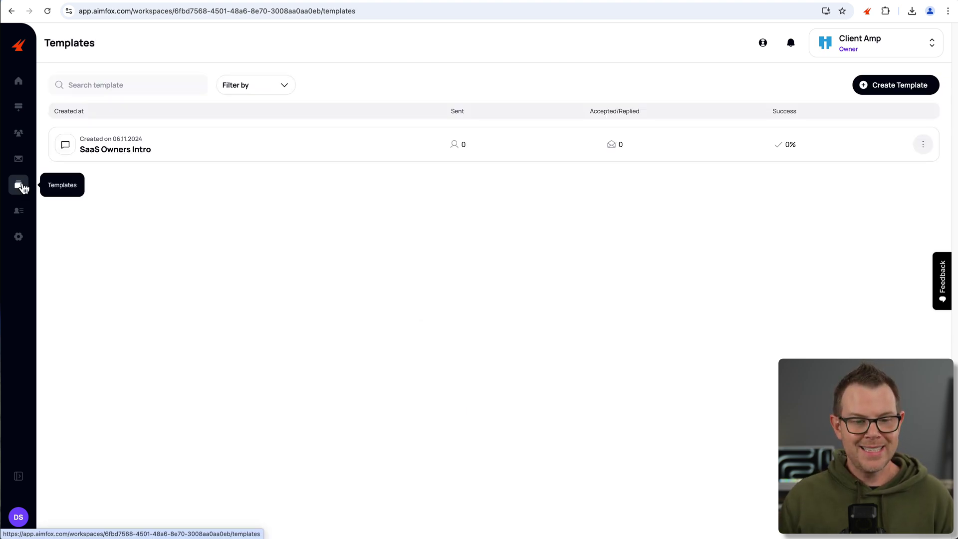
pyautogui.click(906, 85)
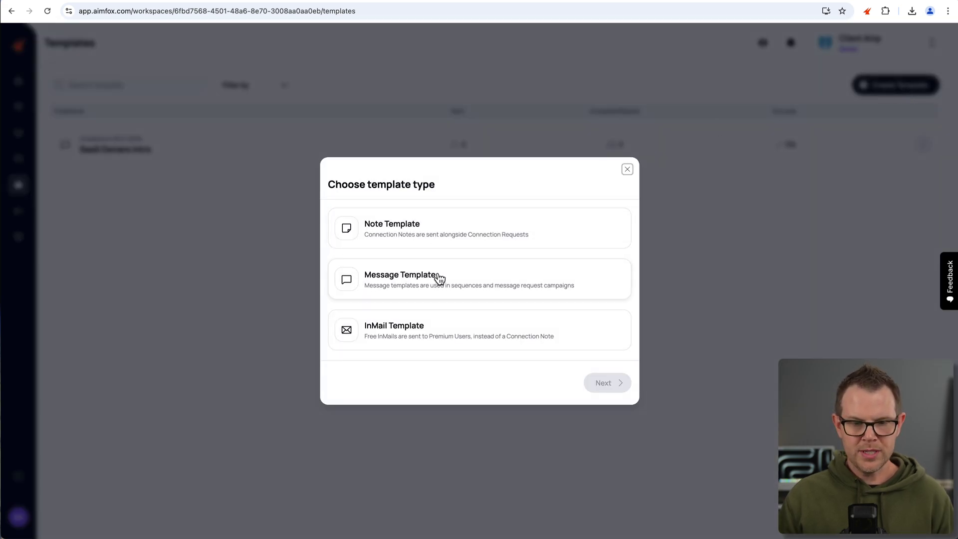
pyautogui.click(626, 169)
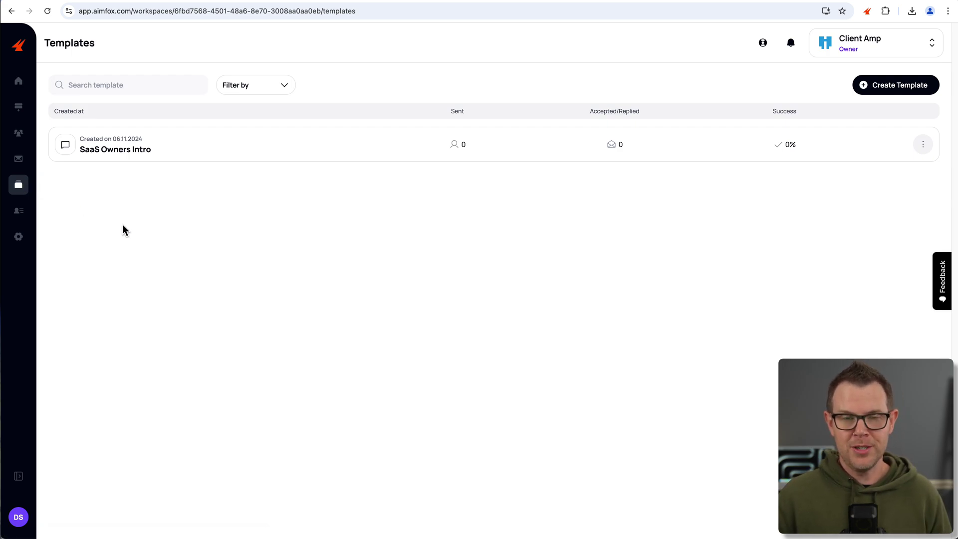
pyautogui.click(19, 210)
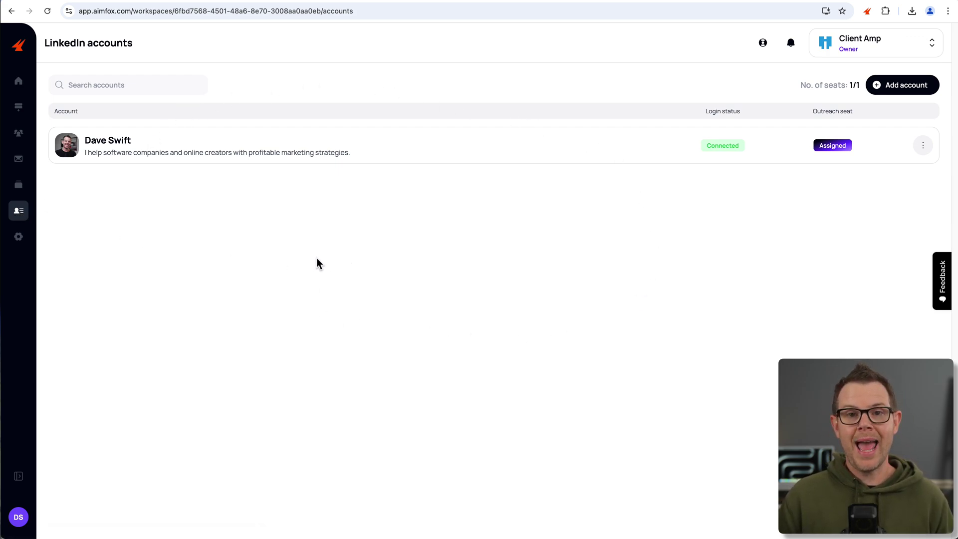
# Check the Client Amp workspace dropdown, then open workspace settings on the empty Blacklist tab.
pyautogui.click(872, 41)
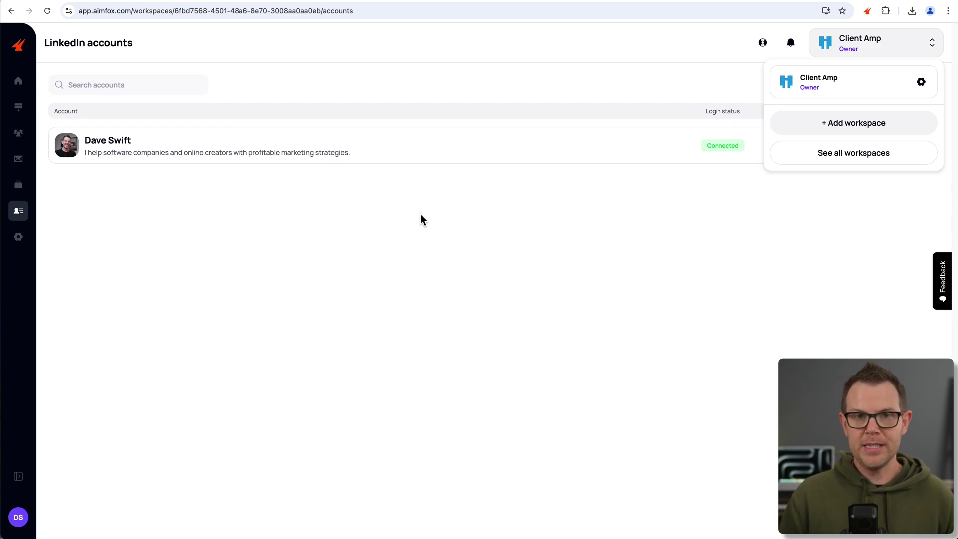
pyautogui.click(19, 237)
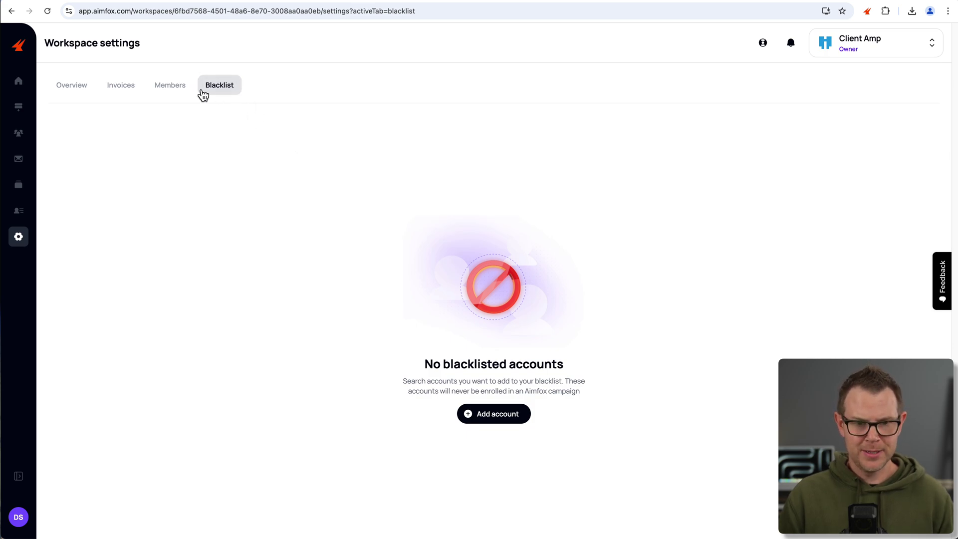
# Search for a LinkedIn account and add it to the workspace blacklist.
pyautogui.click(494, 413)
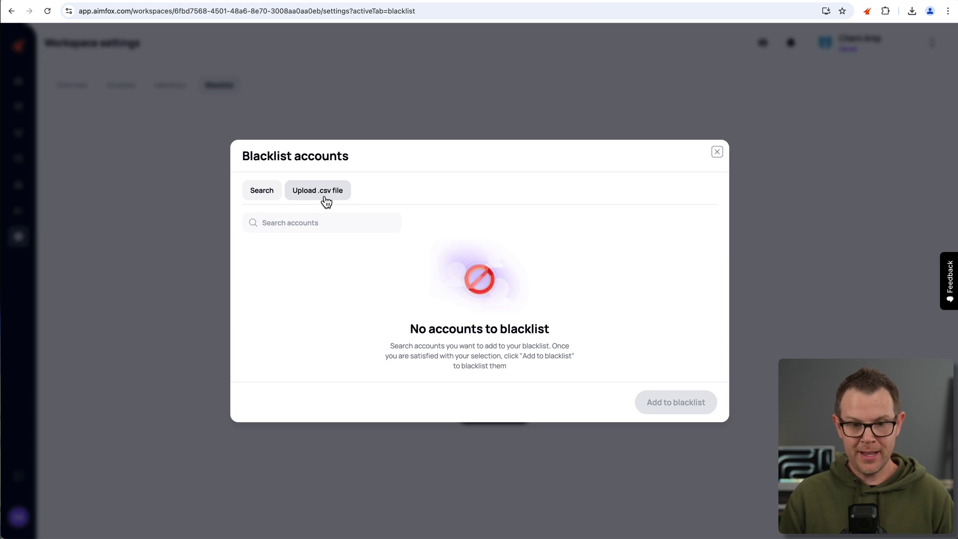
pyautogui.click(304, 223)
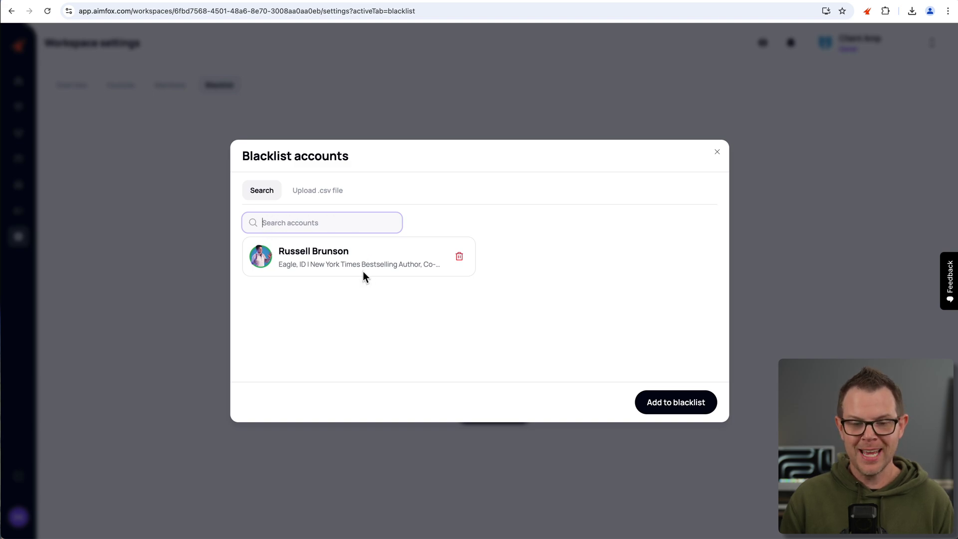
pyautogui.click(686, 405)
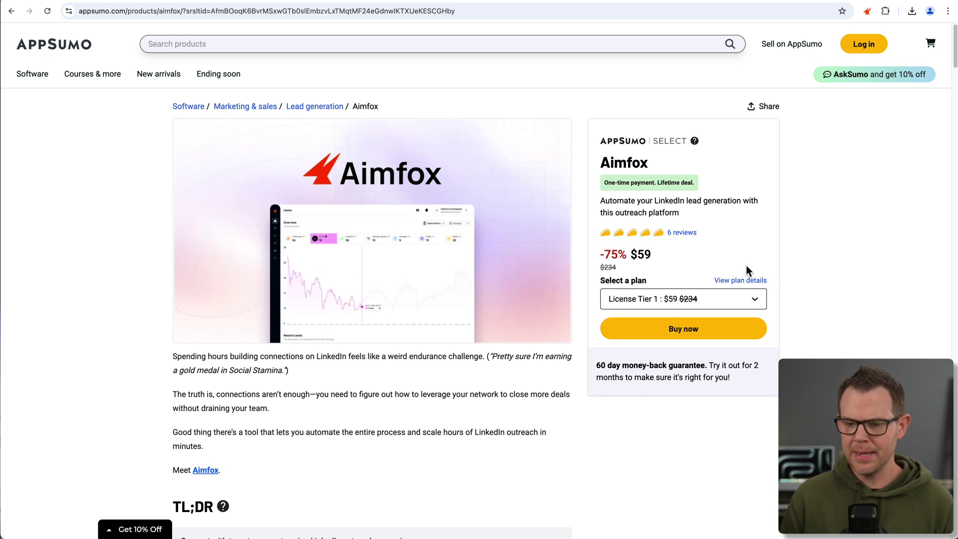
# Jump to the Aimfox Plans & features table comparing License Tiers 1–4, $59 to $599.
pyautogui.click(745, 279)
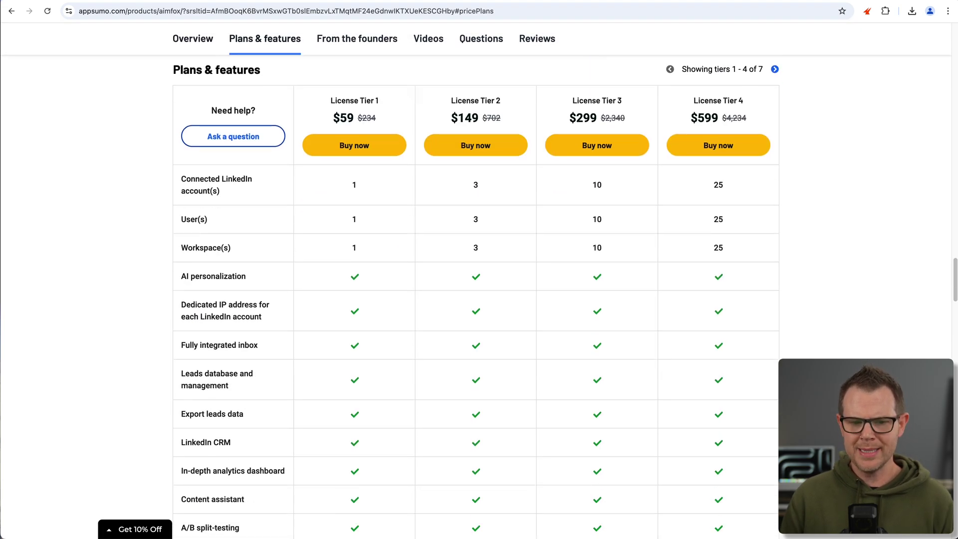